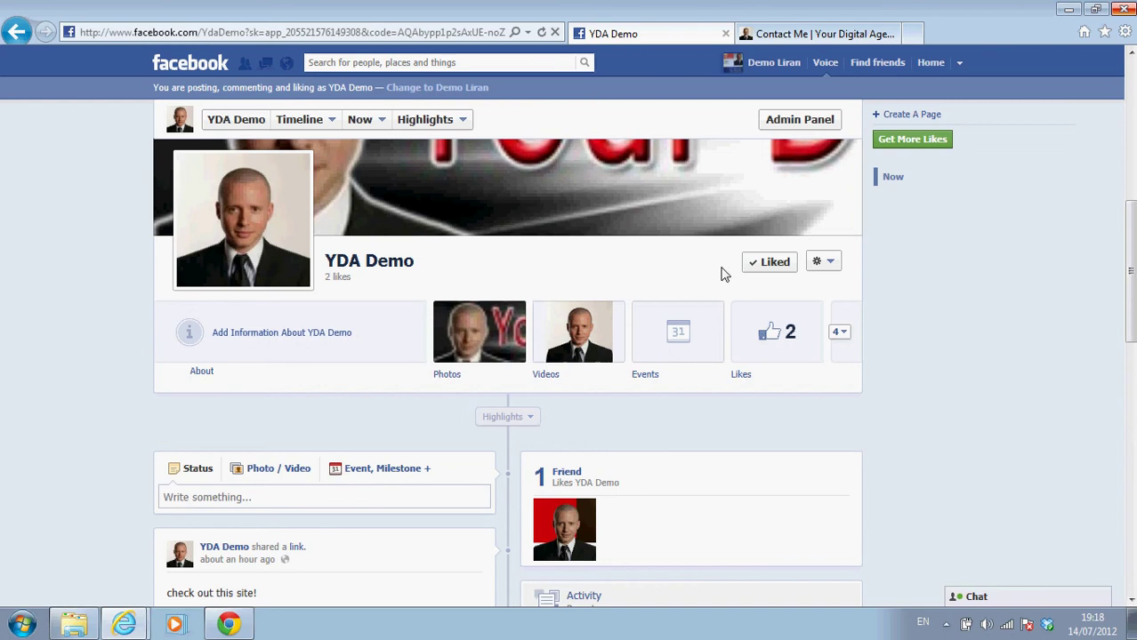
Expand YDA Demo's app tiles to reveal the eight empty favourite slots below Photos, Videos, Events and Likes
click(844, 334)
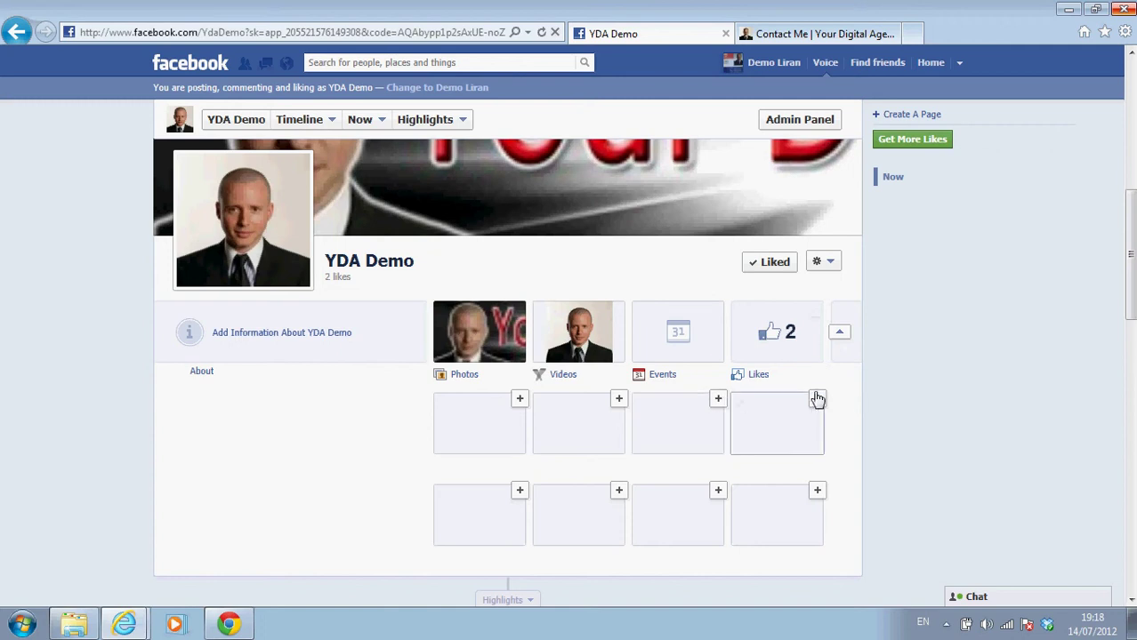
Add the Static HTML Iframe Tab to the fourth empty slot as a Welcome tile and open its options
click(816, 400)
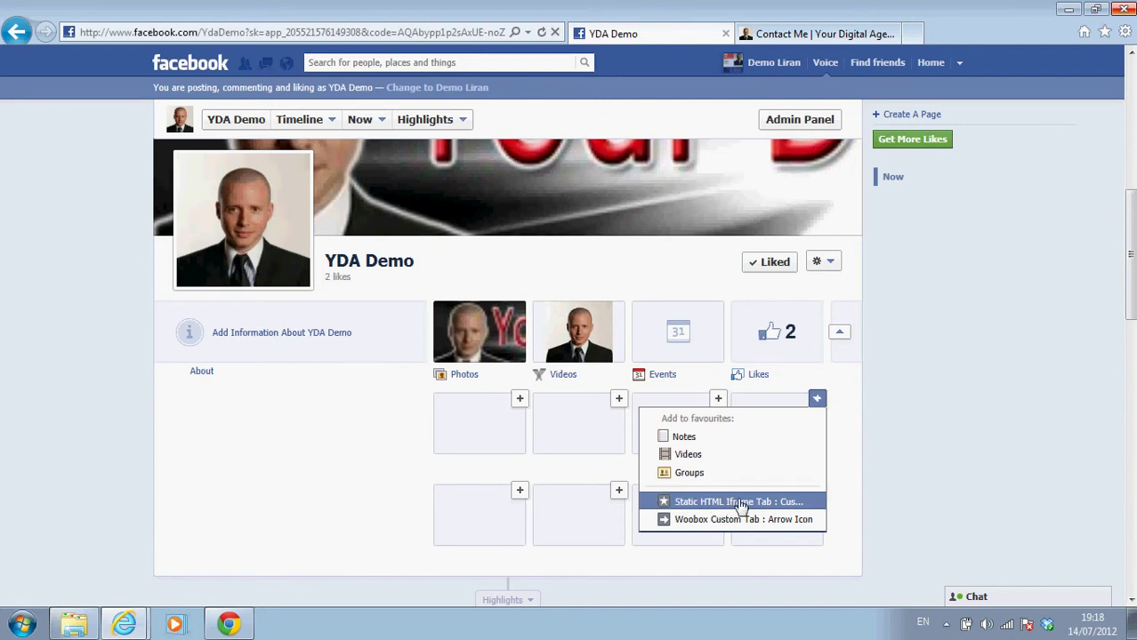
click(741, 503)
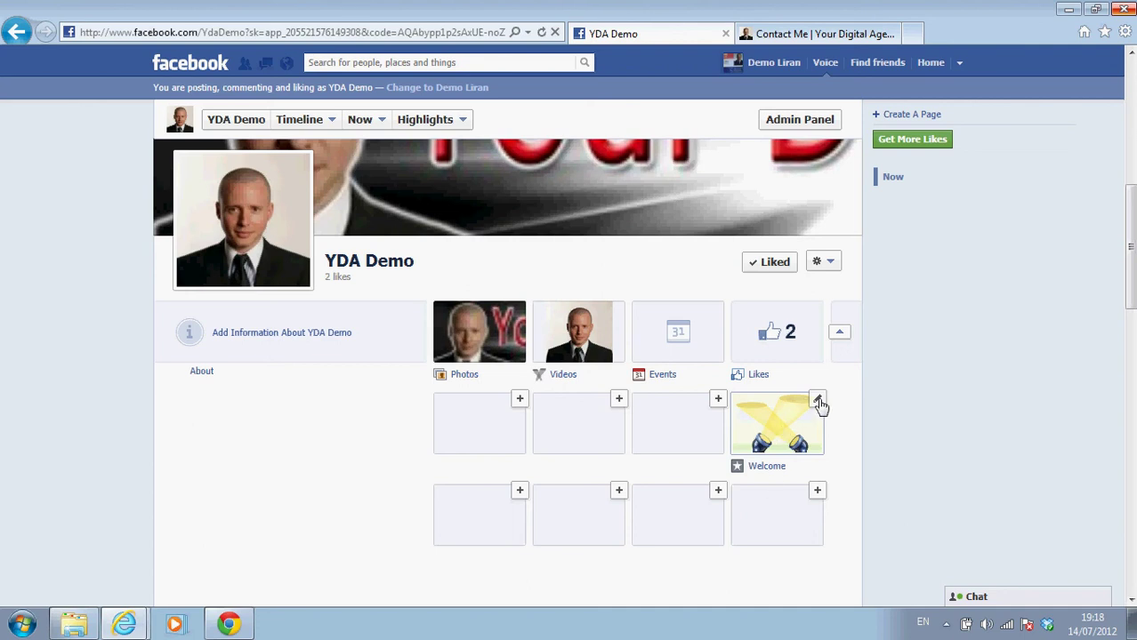
click(818, 401)
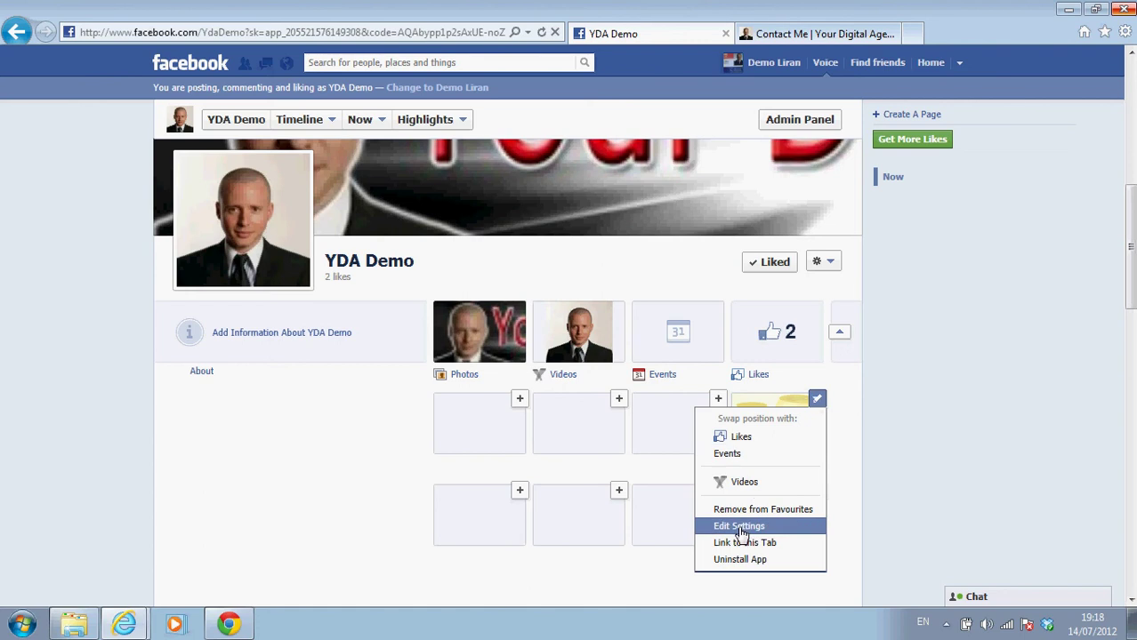
Save 'contact me' as the tab's custom name and go to its custom image upload page
click(739, 527)
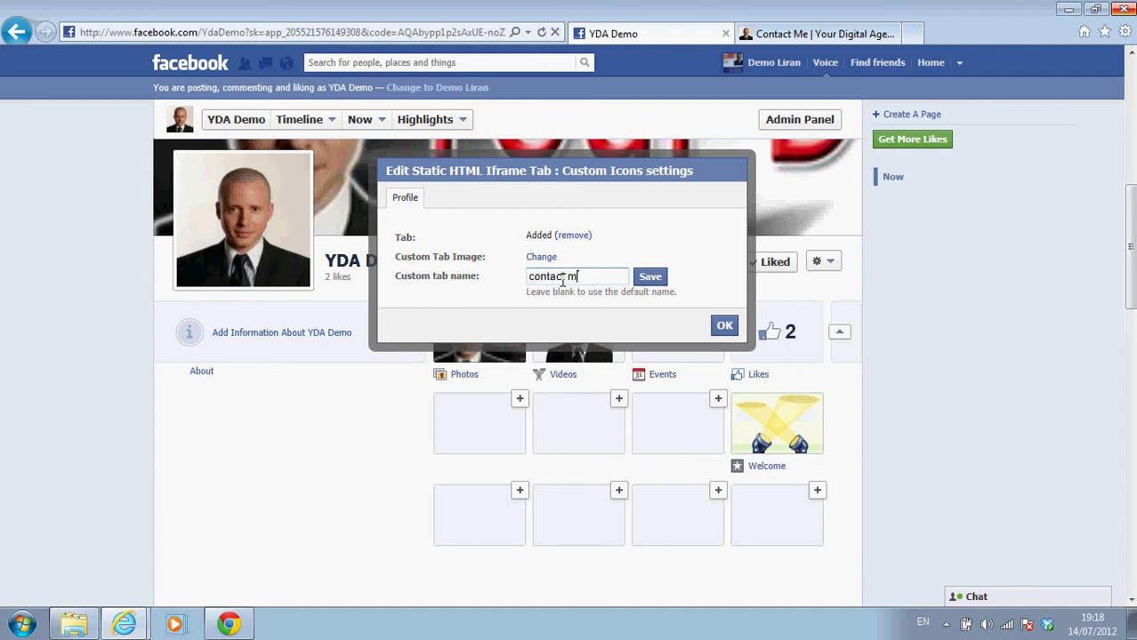
click(646, 285)
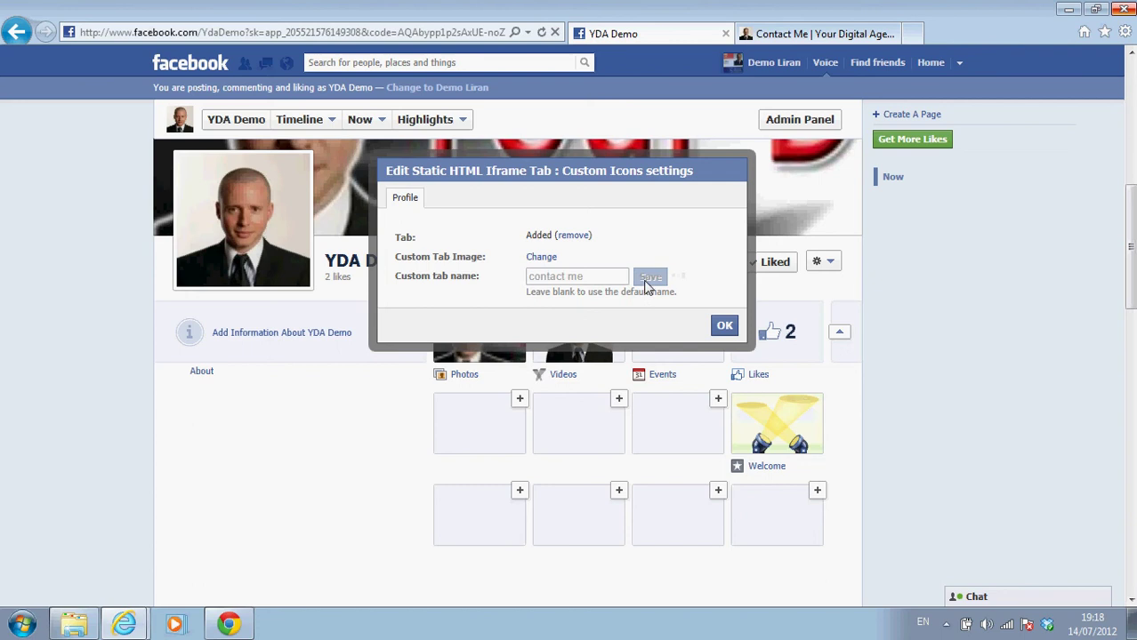
click(537, 259)
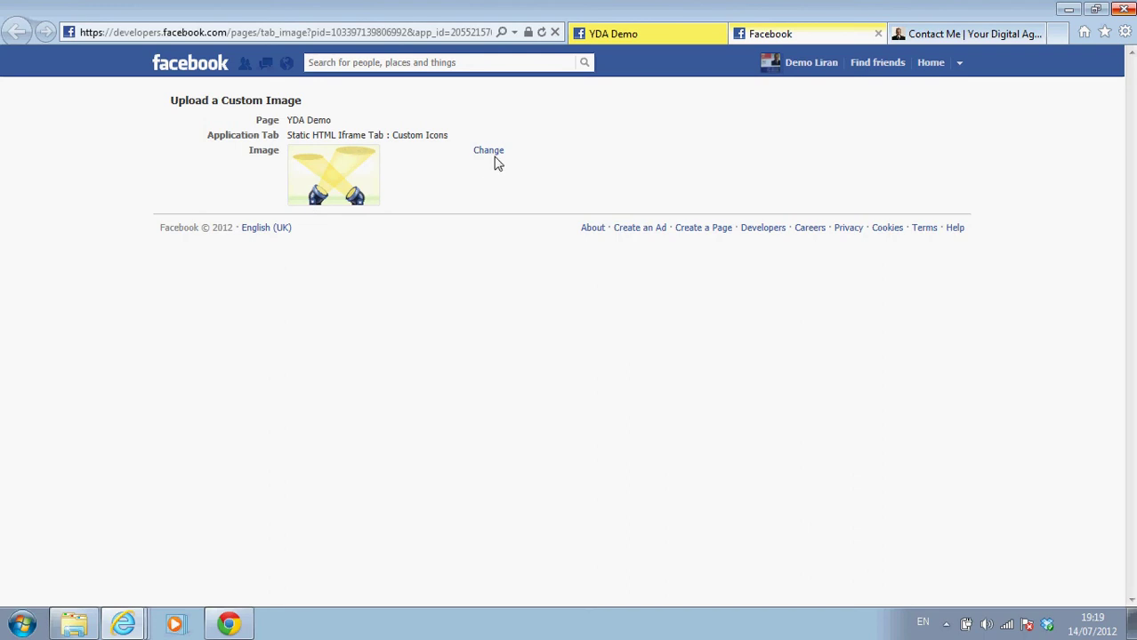
Upload logo2010 as the tab's custom image, then close the upload page's browser tab
click(495, 152)
click(541, 242)
scroll(557, 289, down, 2)
scroll(560, 297, down, 5)
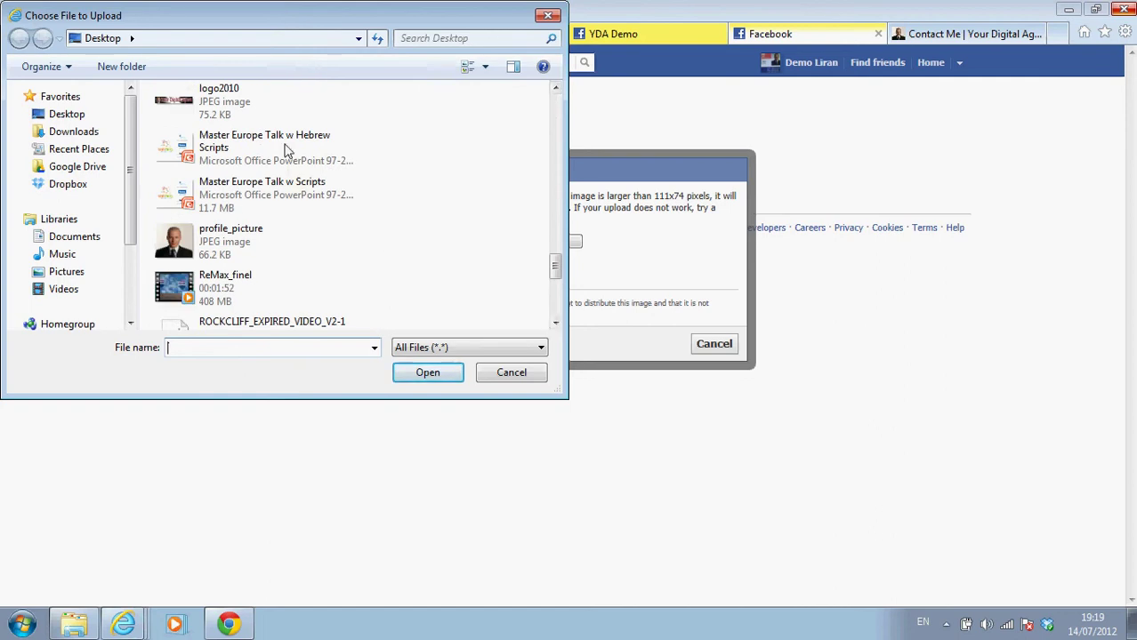
click(235, 114)
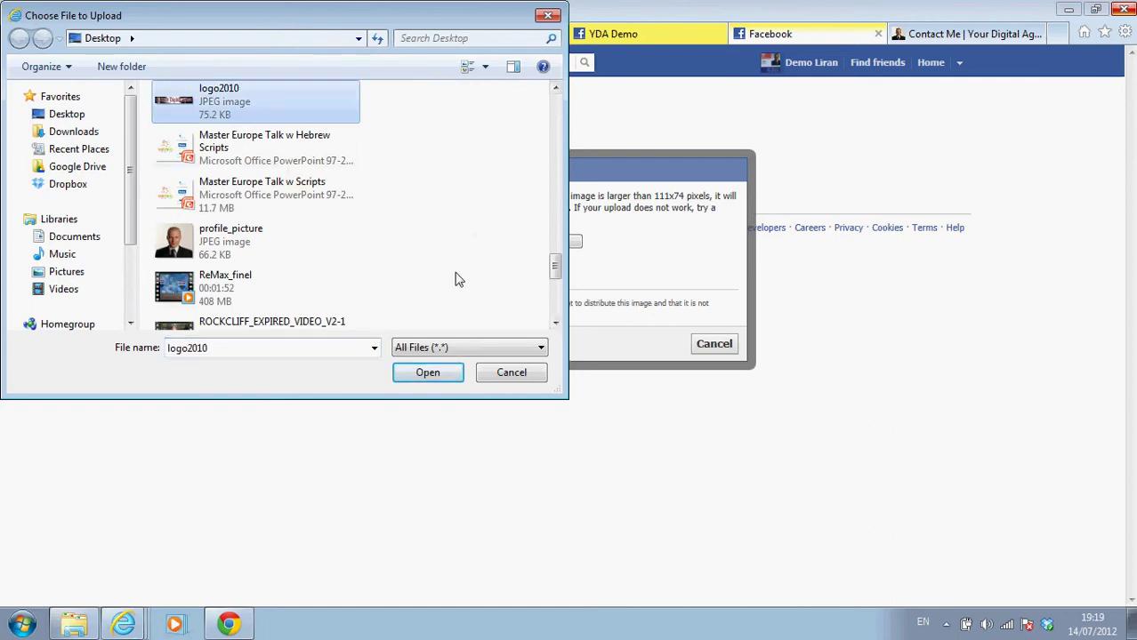
click(433, 371)
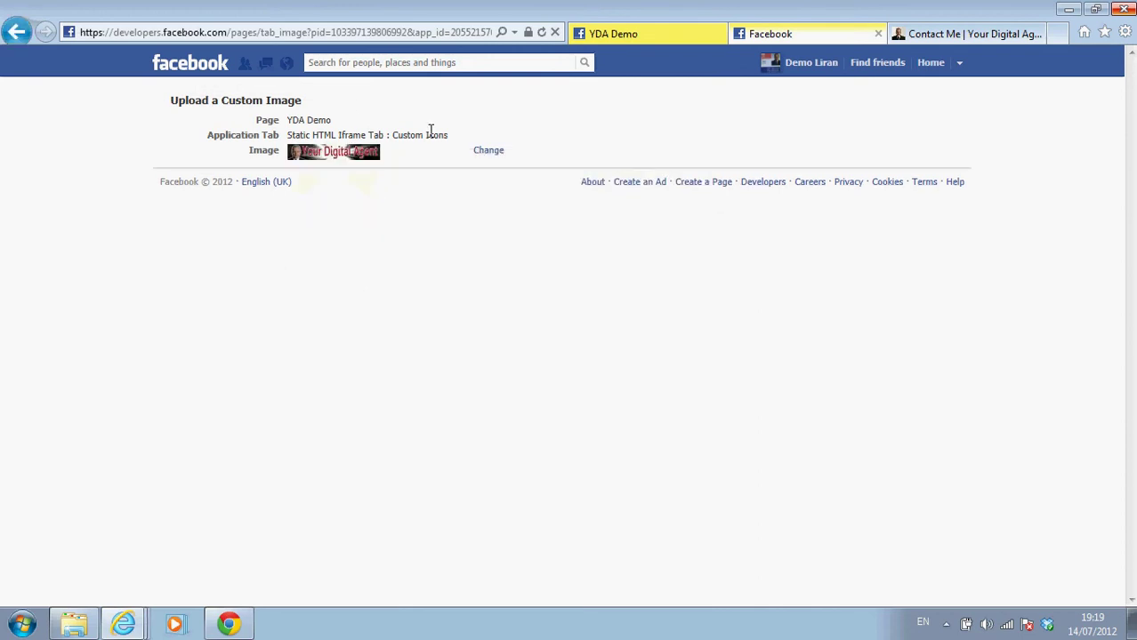
click(878, 35)
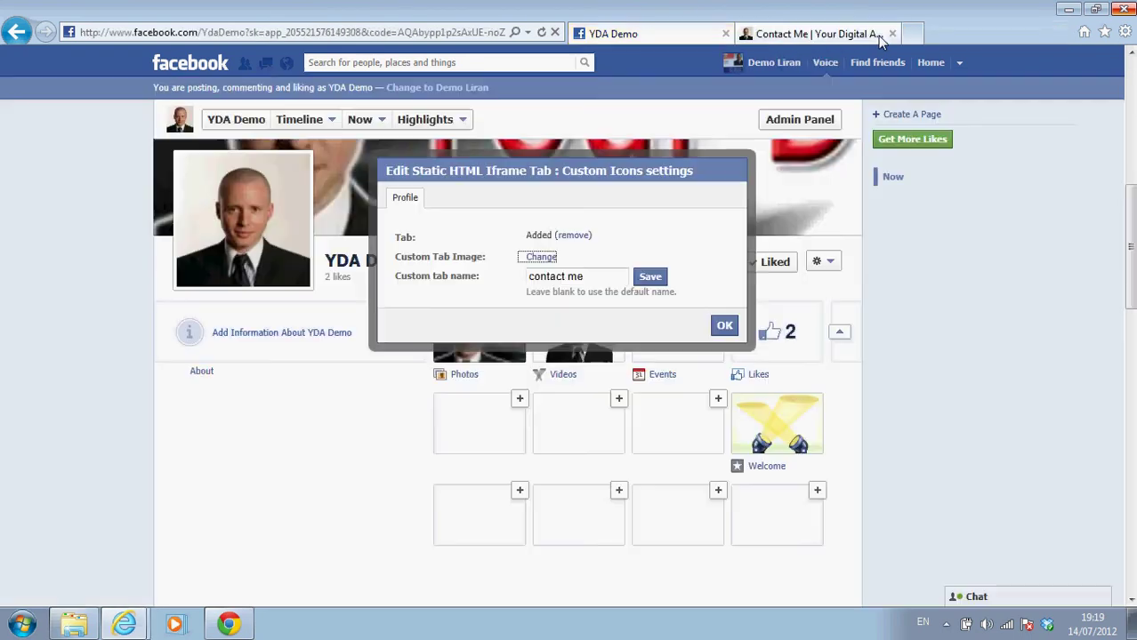
Confirm the Custom Icons settings and open the new contact me tab
click(725, 327)
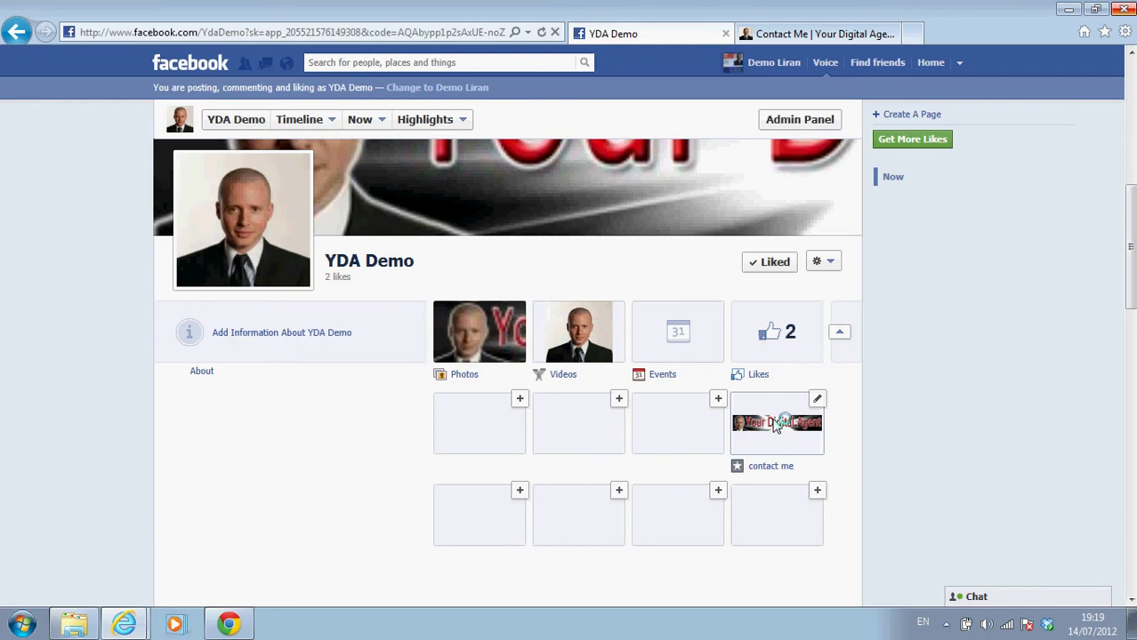
click(776, 427)
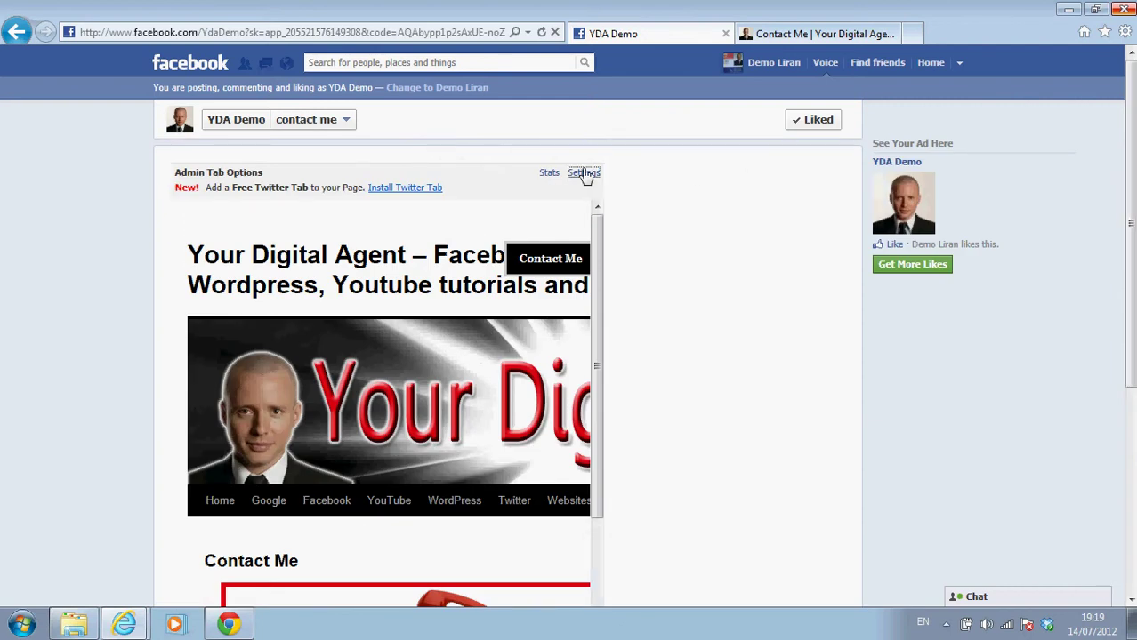
In the contact me tab settings, keep URL as page source and clear the existing iframe URL
click(583, 174)
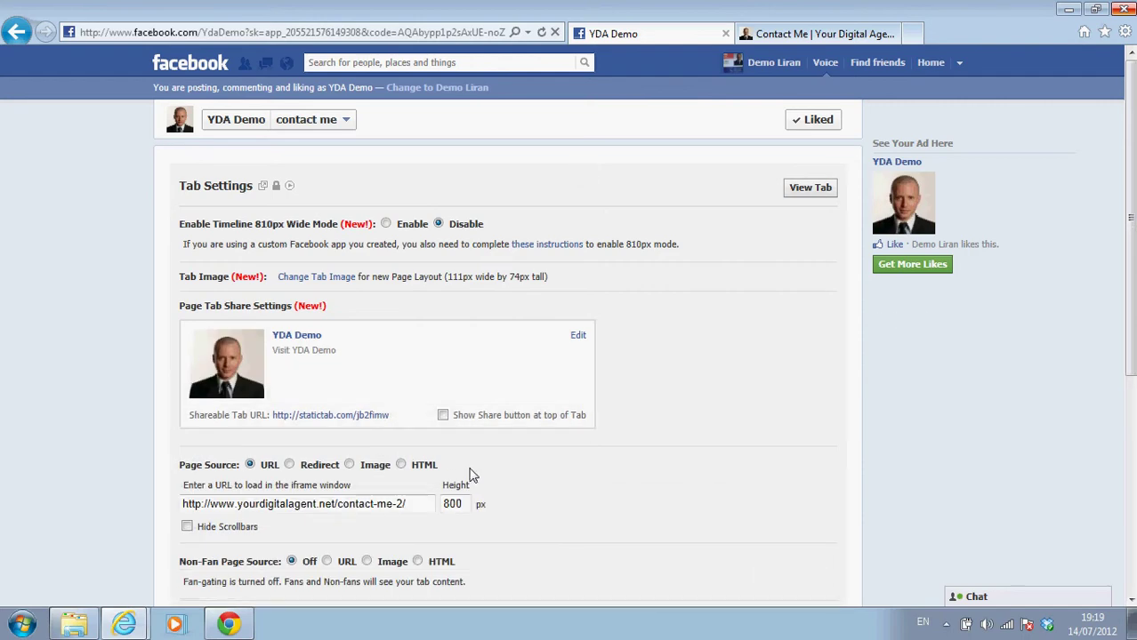
drag(1131, 233, 1132, 307)
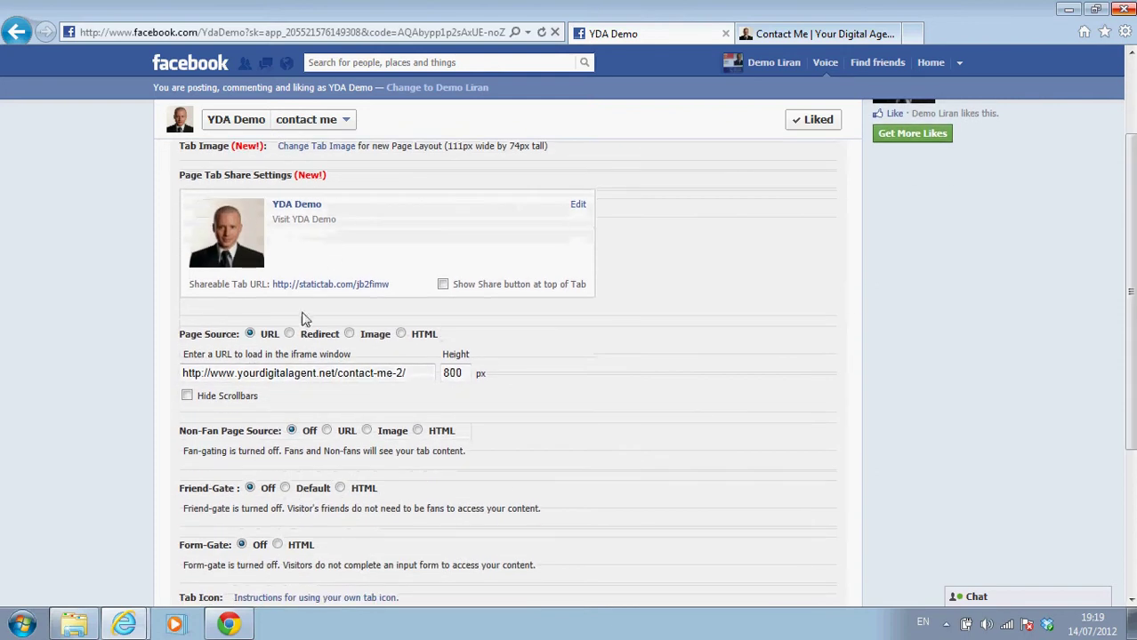
click(401, 335)
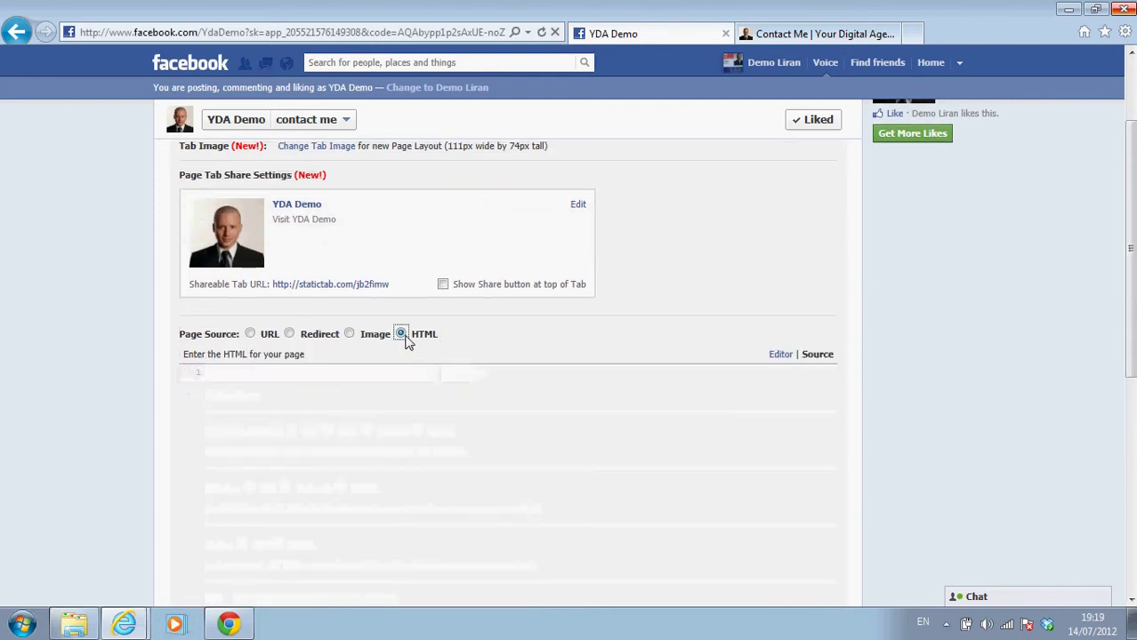
click(250, 333)
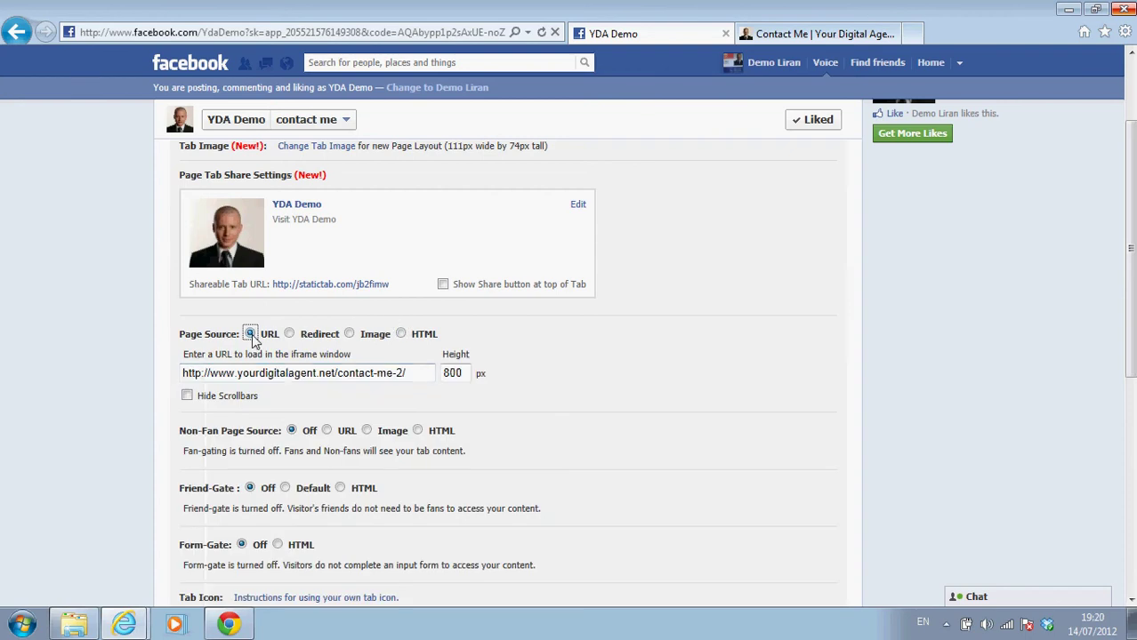
triple_click(288, 374)
key(Delete)
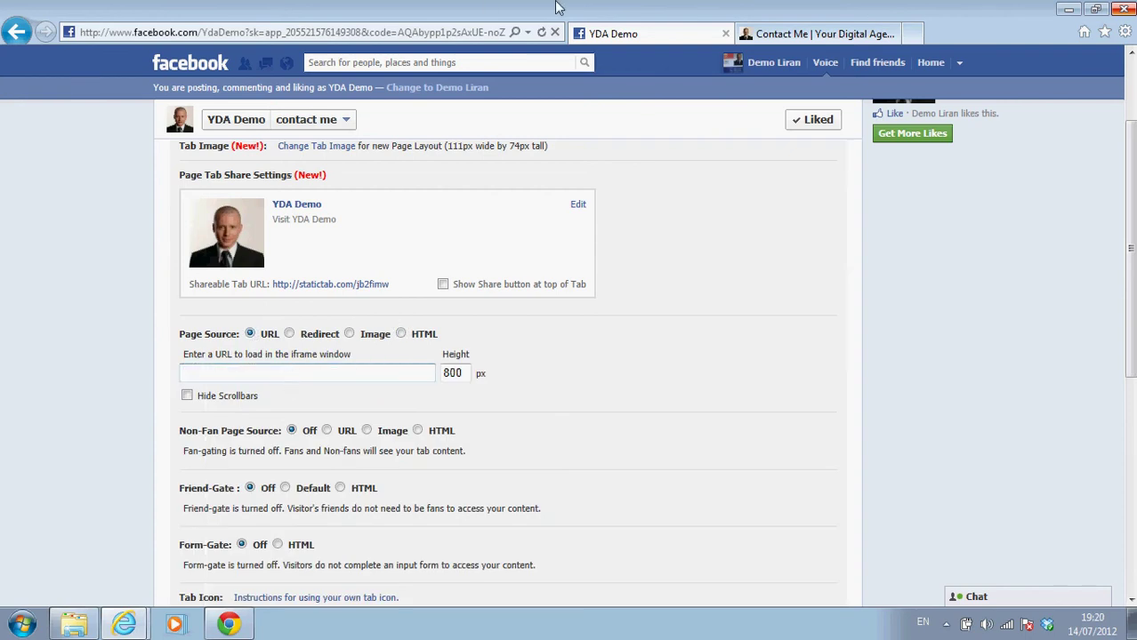
click(785, 37)
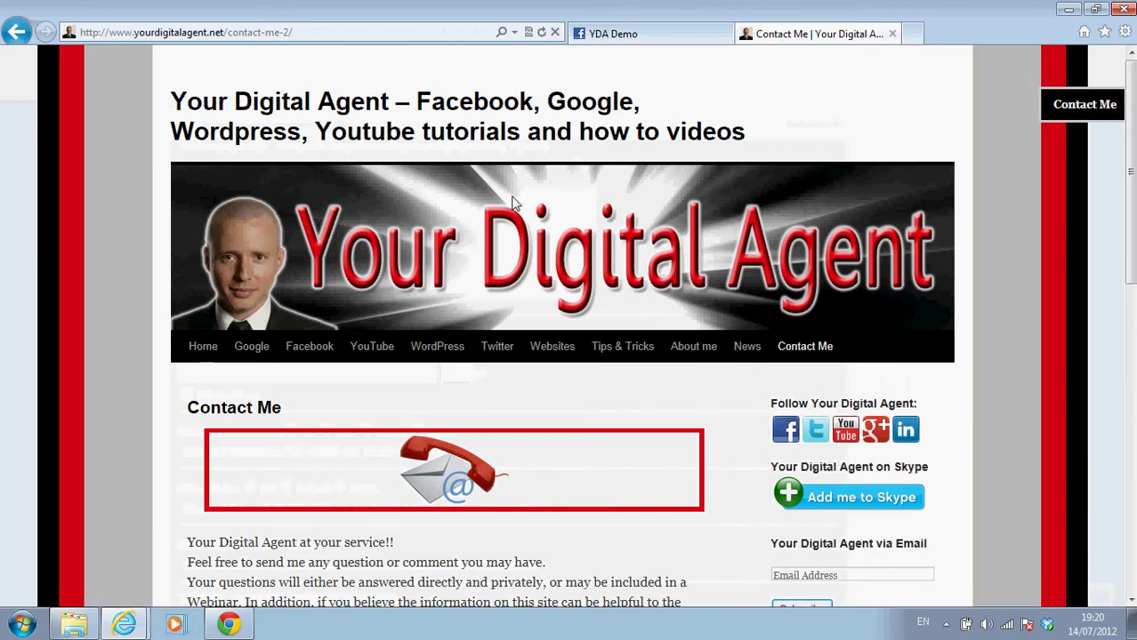
scroll(1130, 384, down, 5)
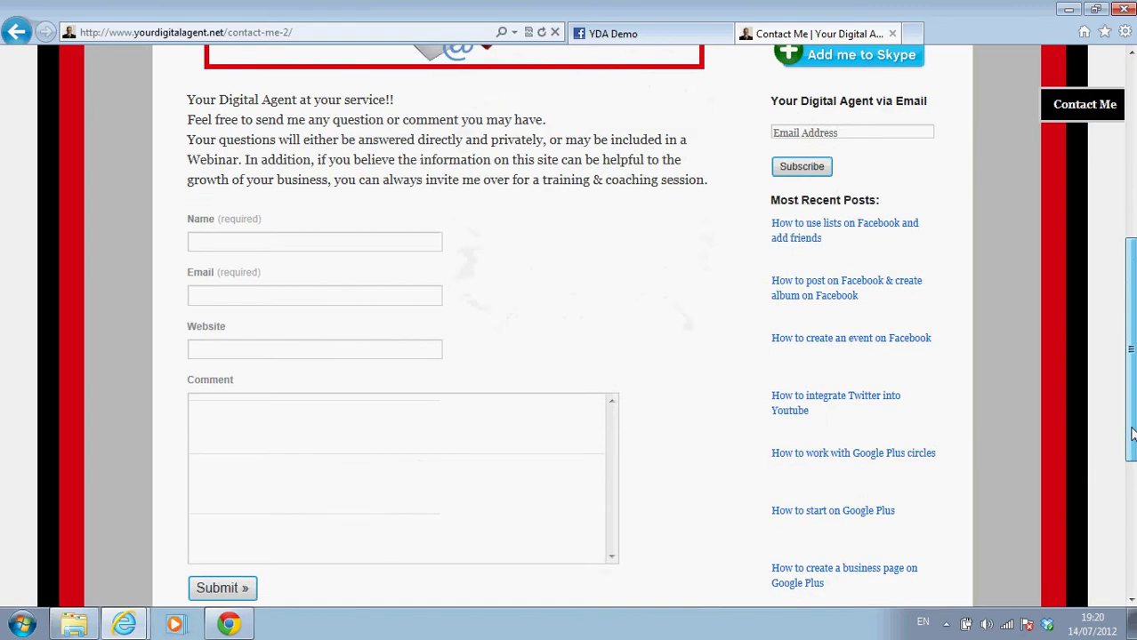
scroll(1130, 410, down, 5)
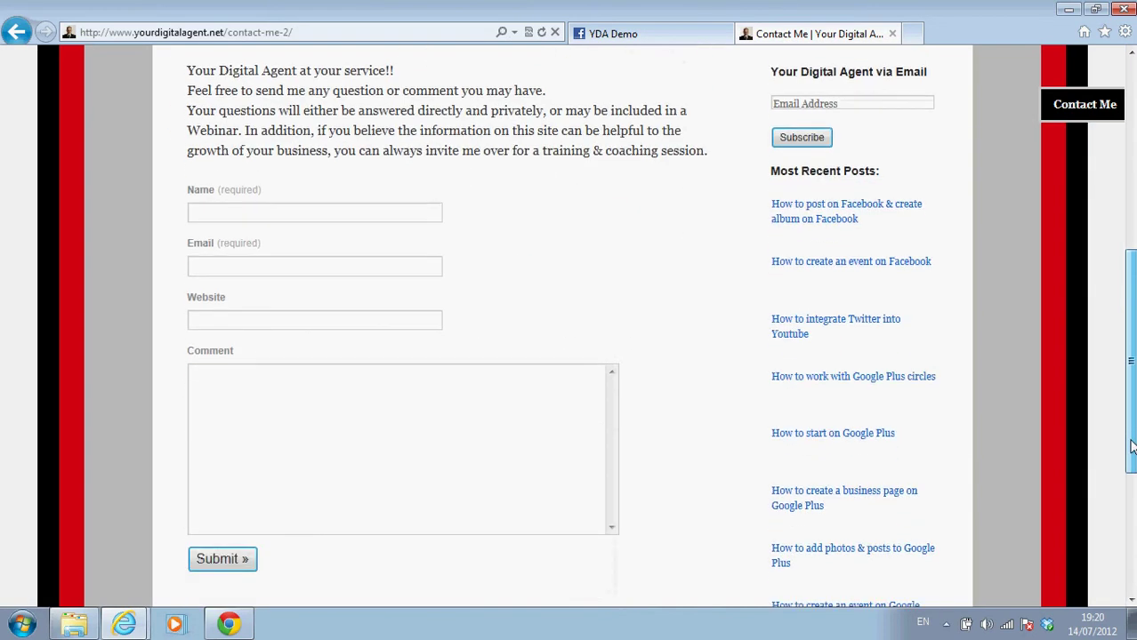
drag(1131, 445, 1132, 249)
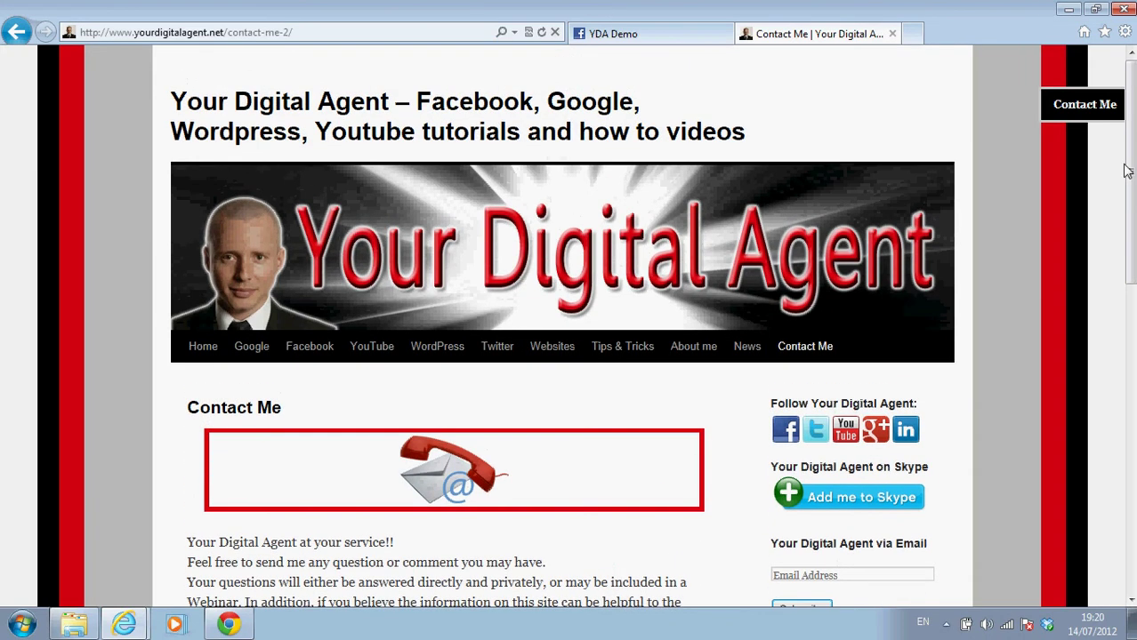
click(349, 32)
key(ctrl+c)
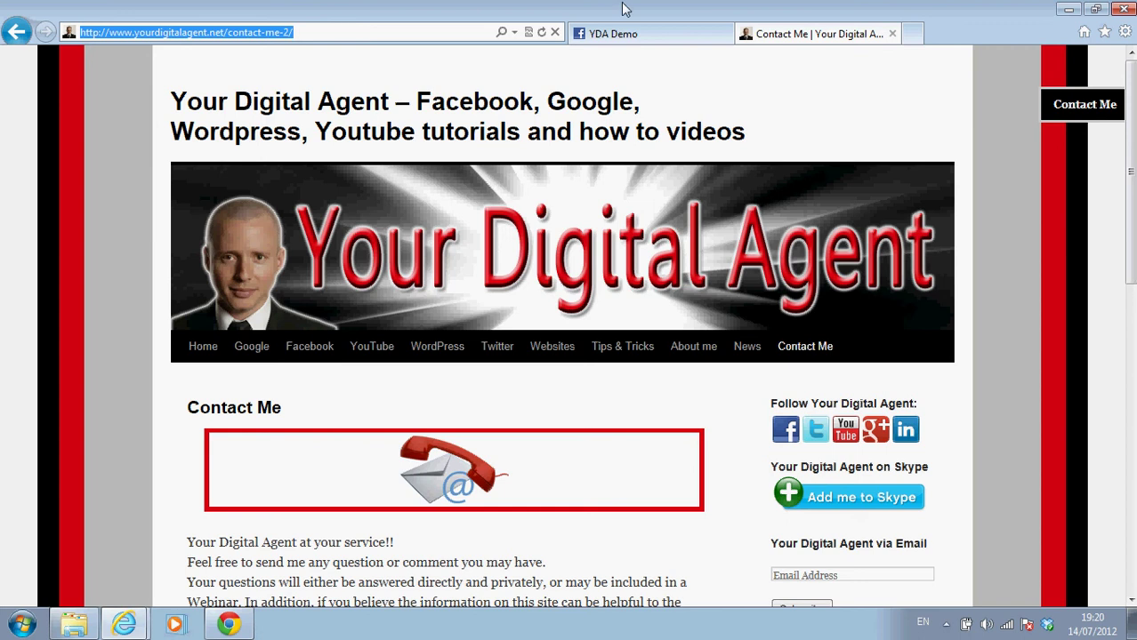
click(637, 33)
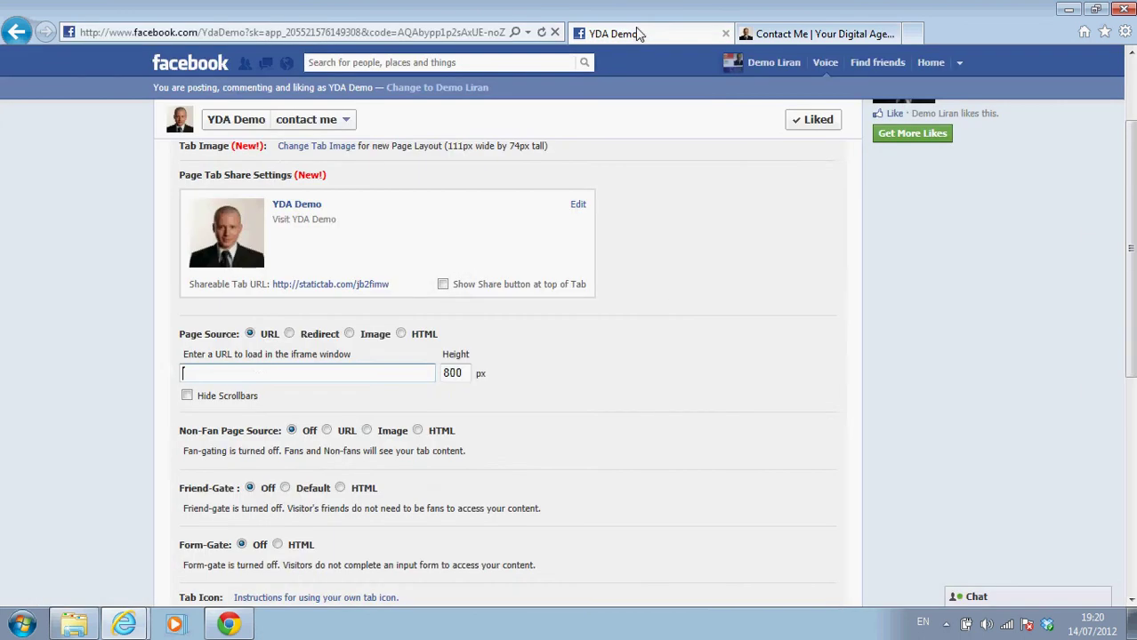
click(257, 379)
key(ctrl+v)
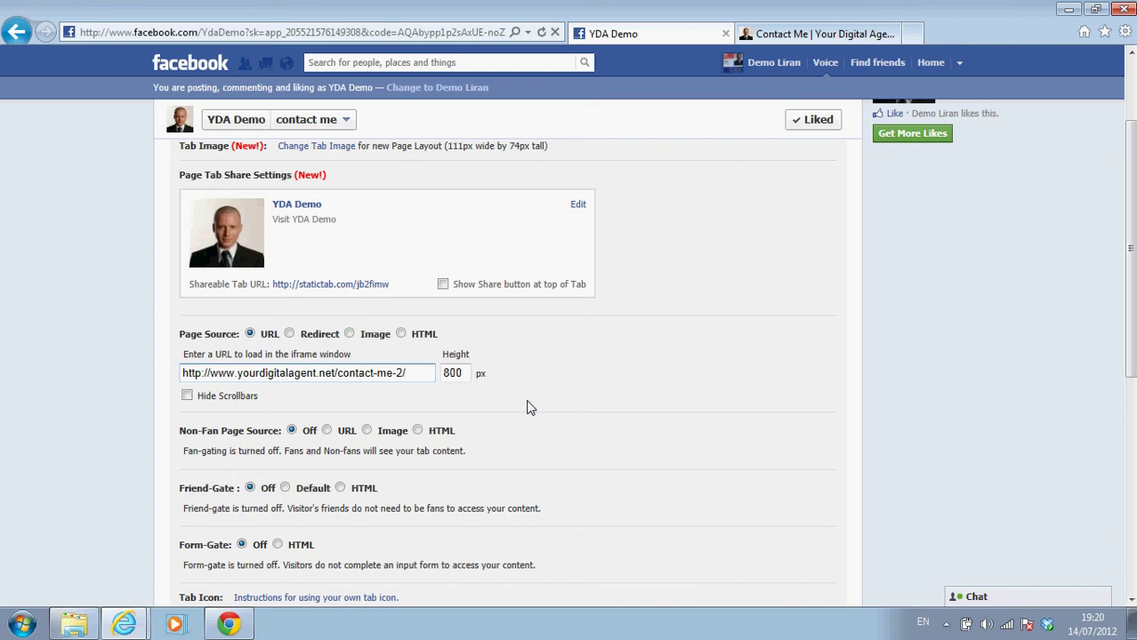
drag(1128, 242, 1126, 469)
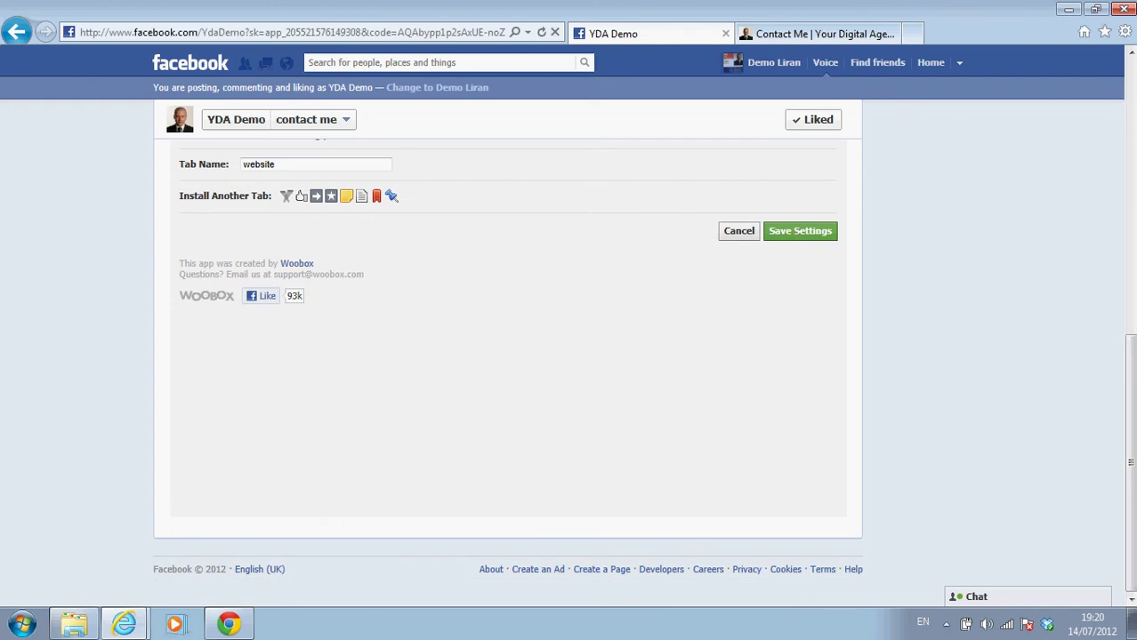
click(800, 231)
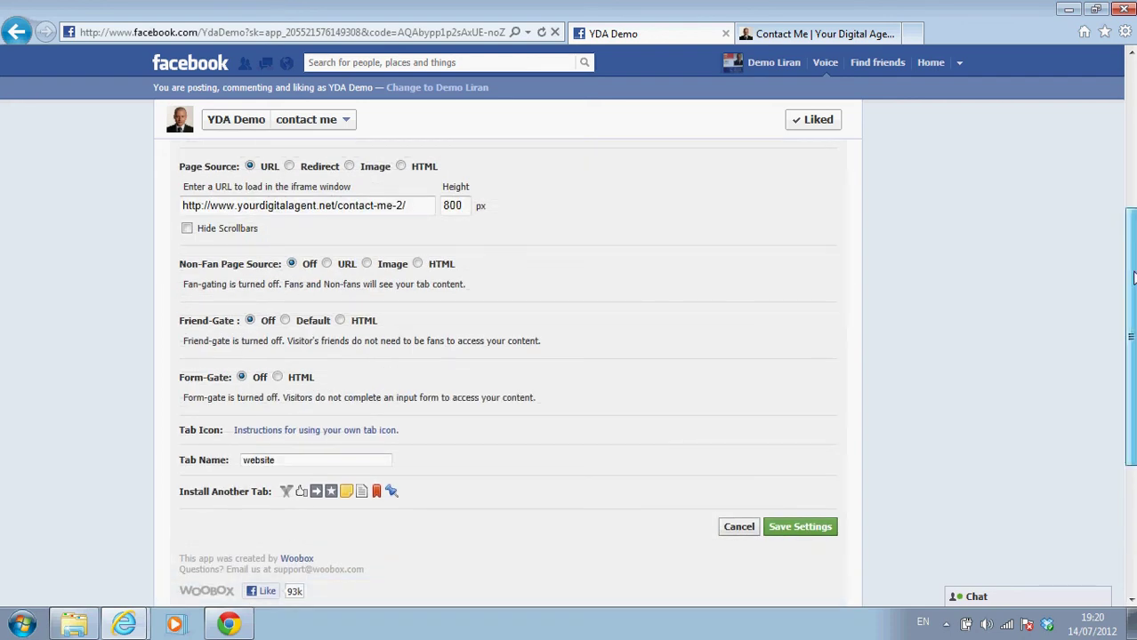
drag(1132, 278, 1133, 124)
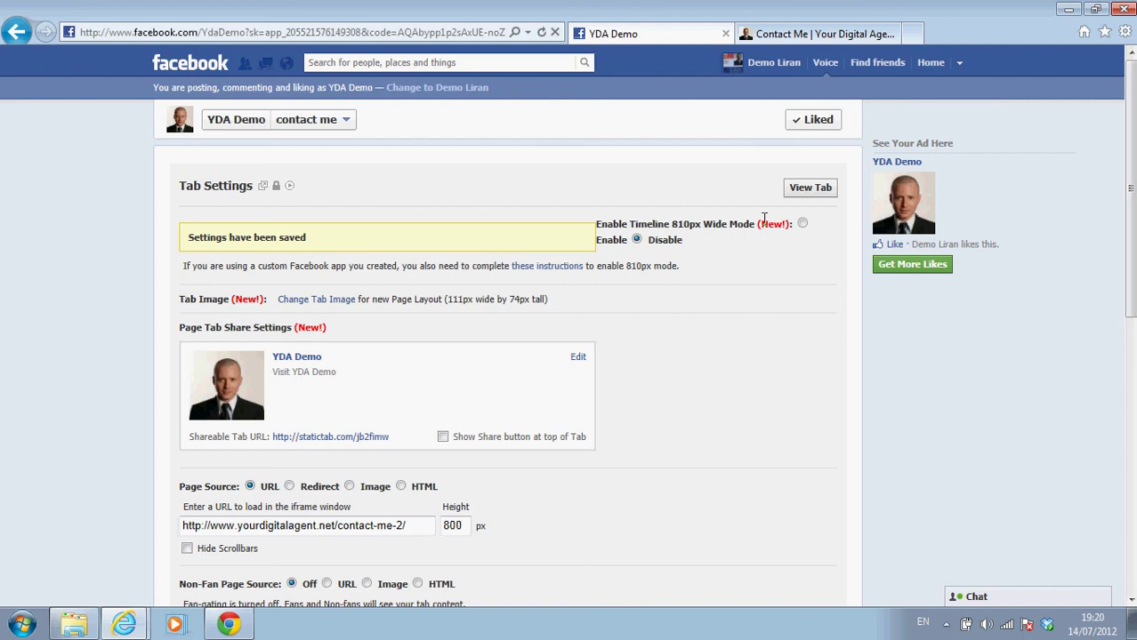
Enable Timeline 810px Wide Mode, save the settings, and view the finished tab
click(802, 226)
scroll(1131, 242, down, 7)
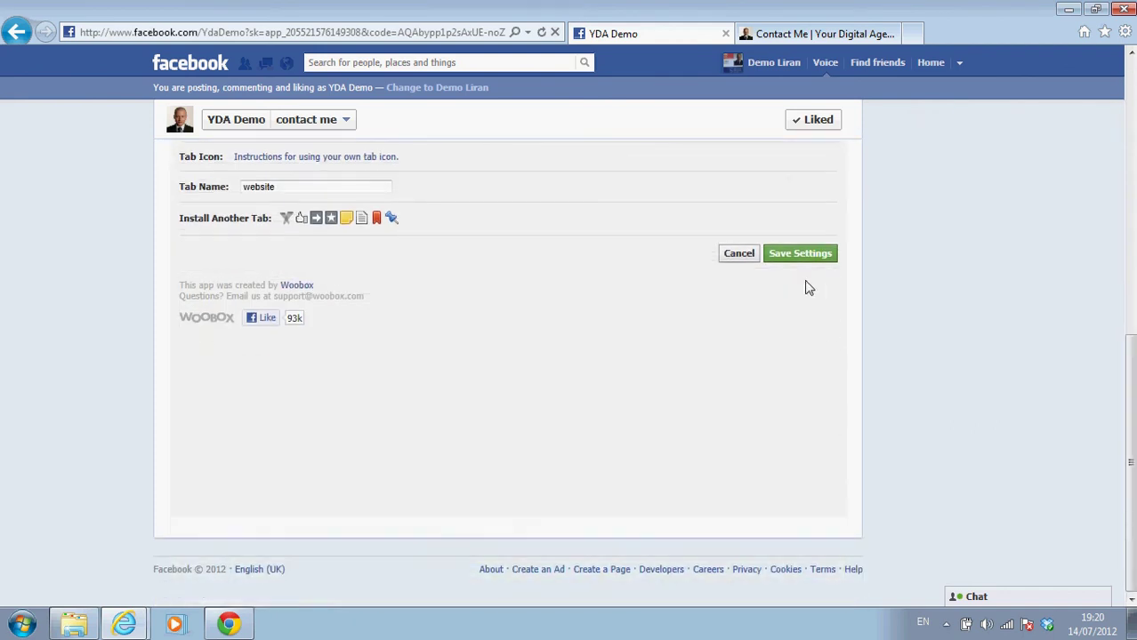
click(793, 255)
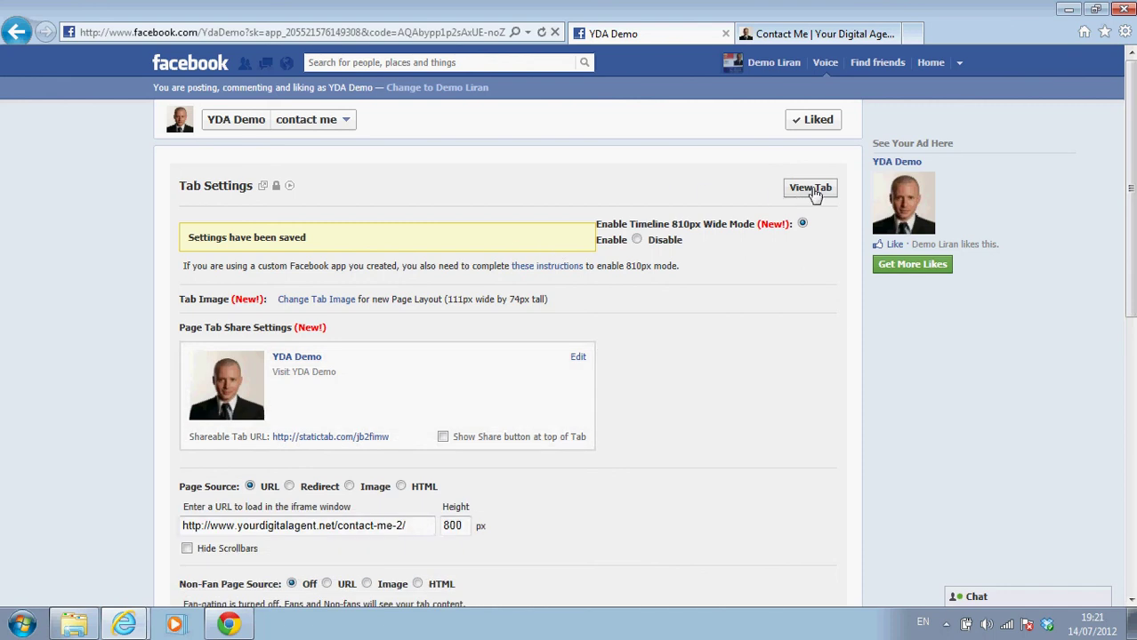
click(812, 189)
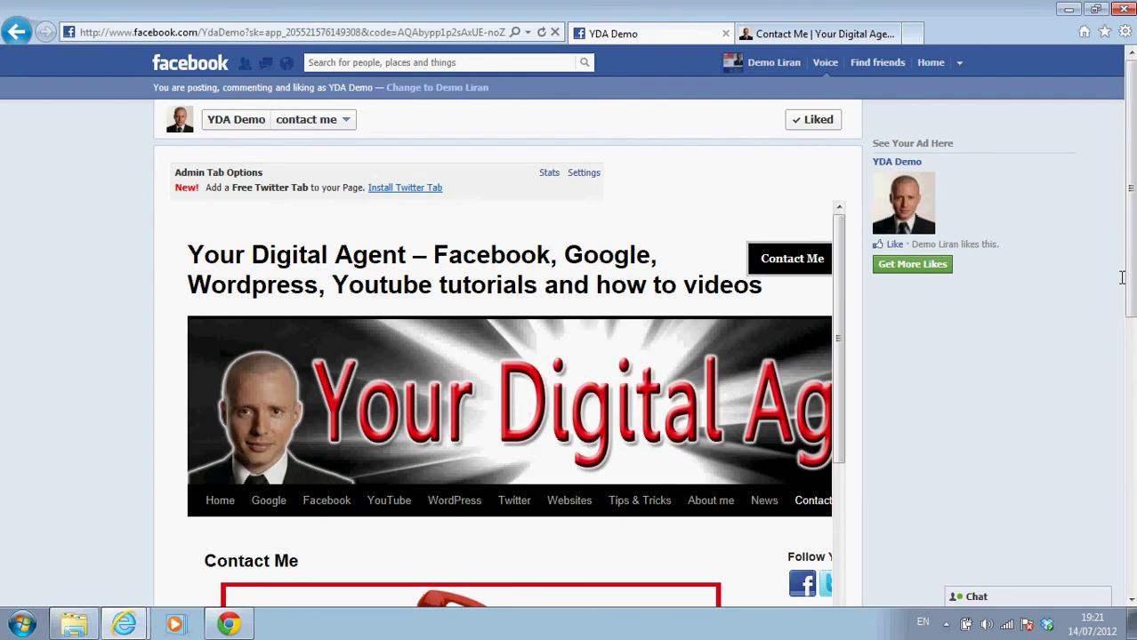
Scroll through the embedded contact page, try its Name field, then return to the YDA Demo page
drag(1133, 243, 1117, 318)
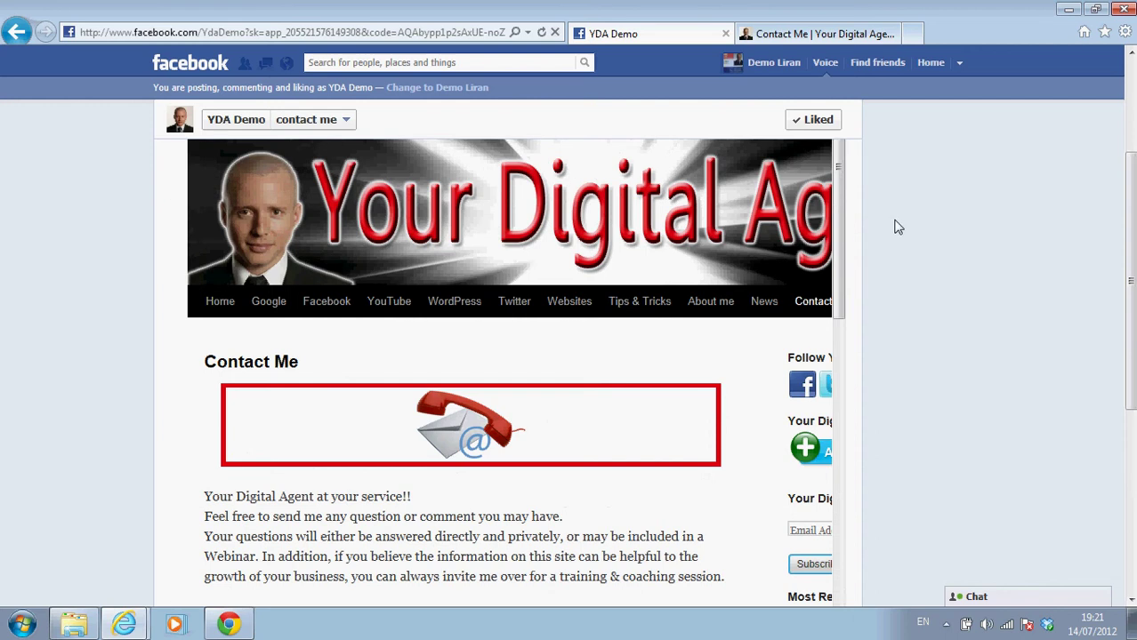
mouse_move(1133, 238)
mouse_down()
mouse_move(1133, 218)
mouse_move(1134, 254)
mouse_up()
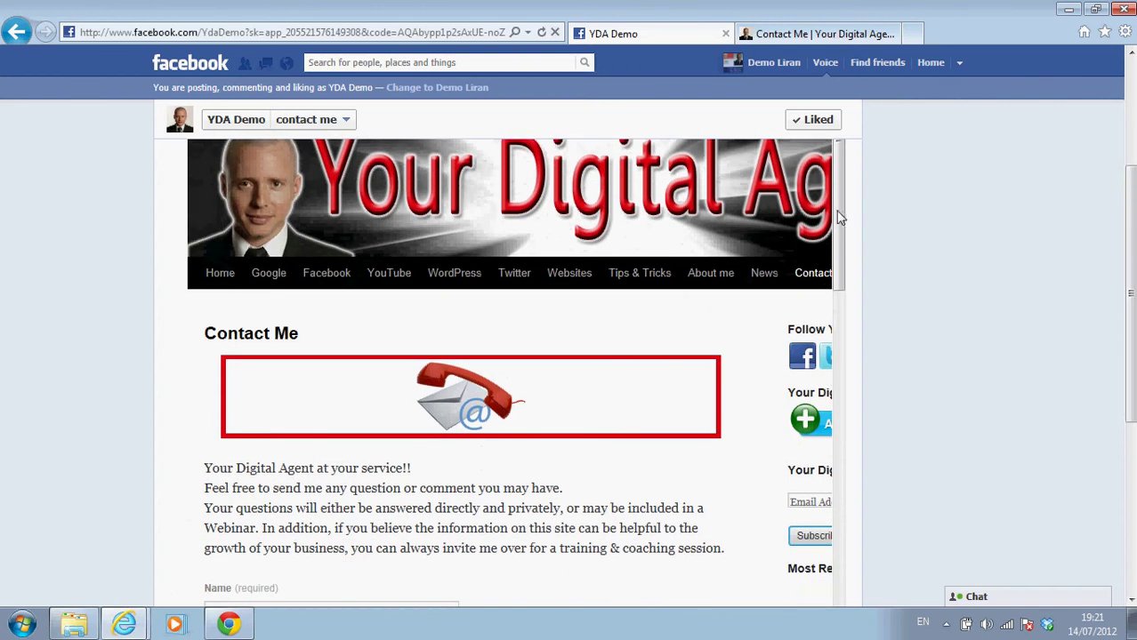
drag(836, 251, 845, 369)
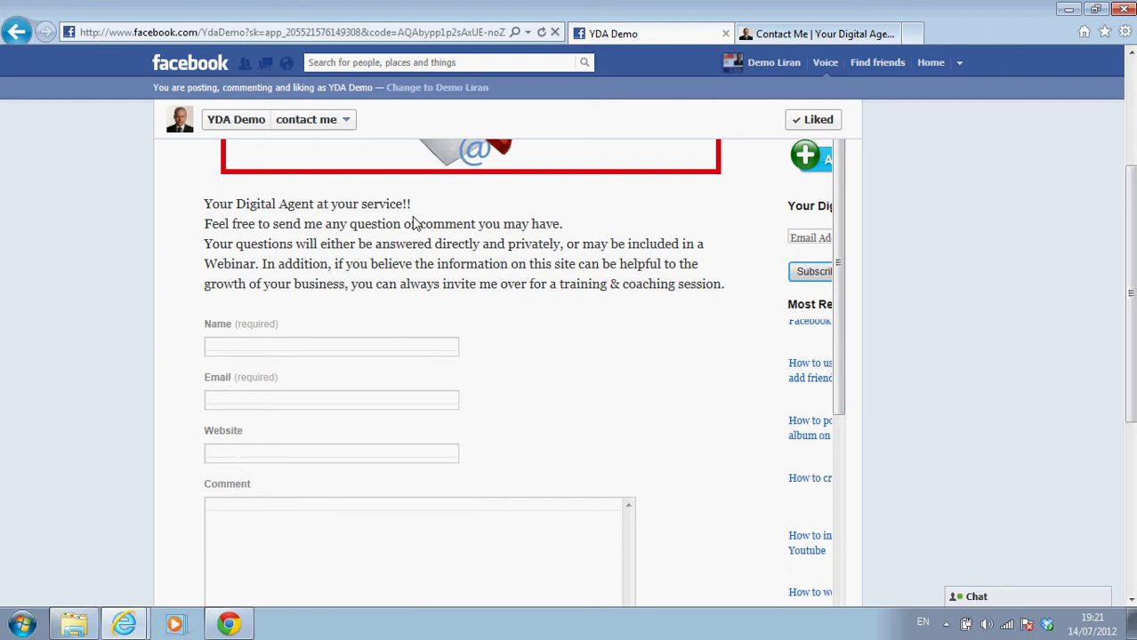
click(301, 342)
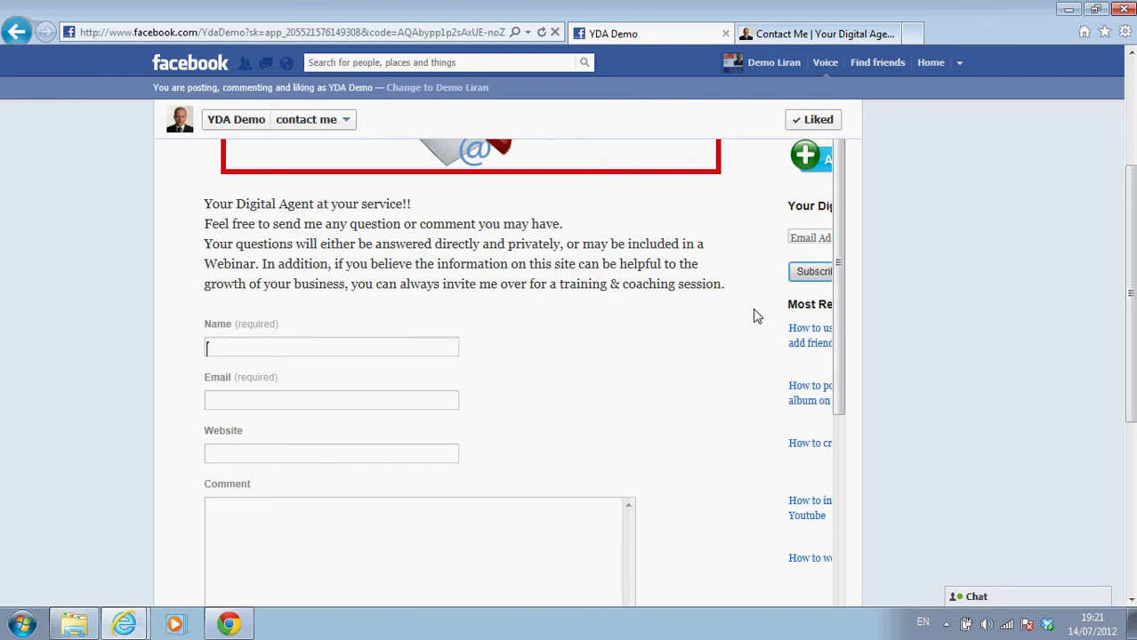
drag(839, 339, 843, 405)
scroll(859, 283, down, 2)
scroll(845, 269, up, 3)
drag(845, 247, 845, 286)
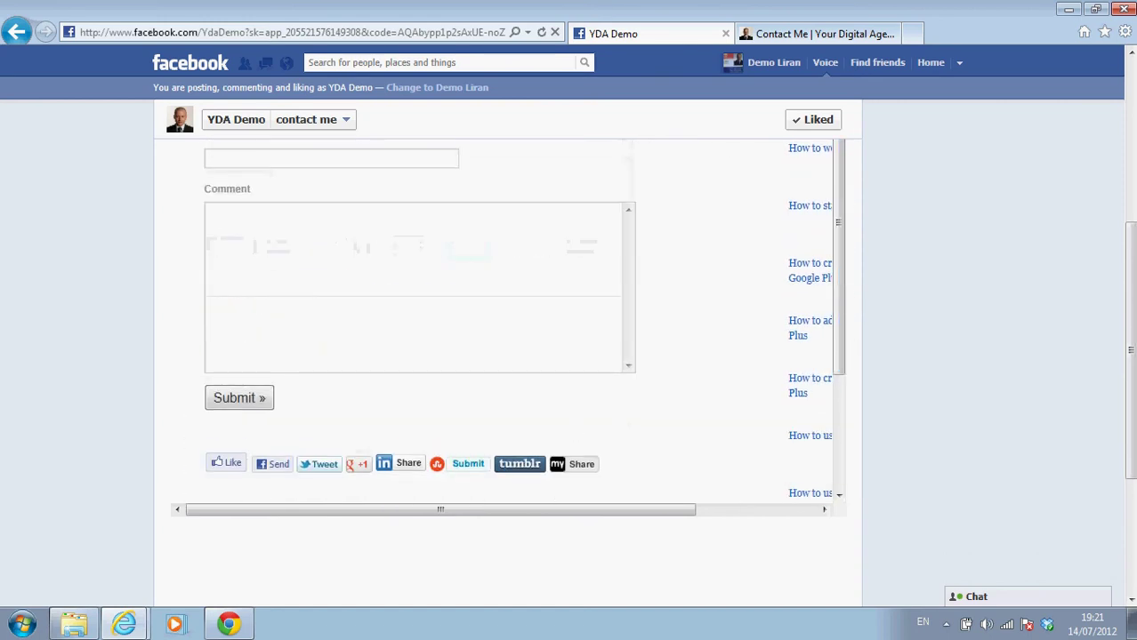
drag(1134, 318, 1132, 155)
click(836, 219)
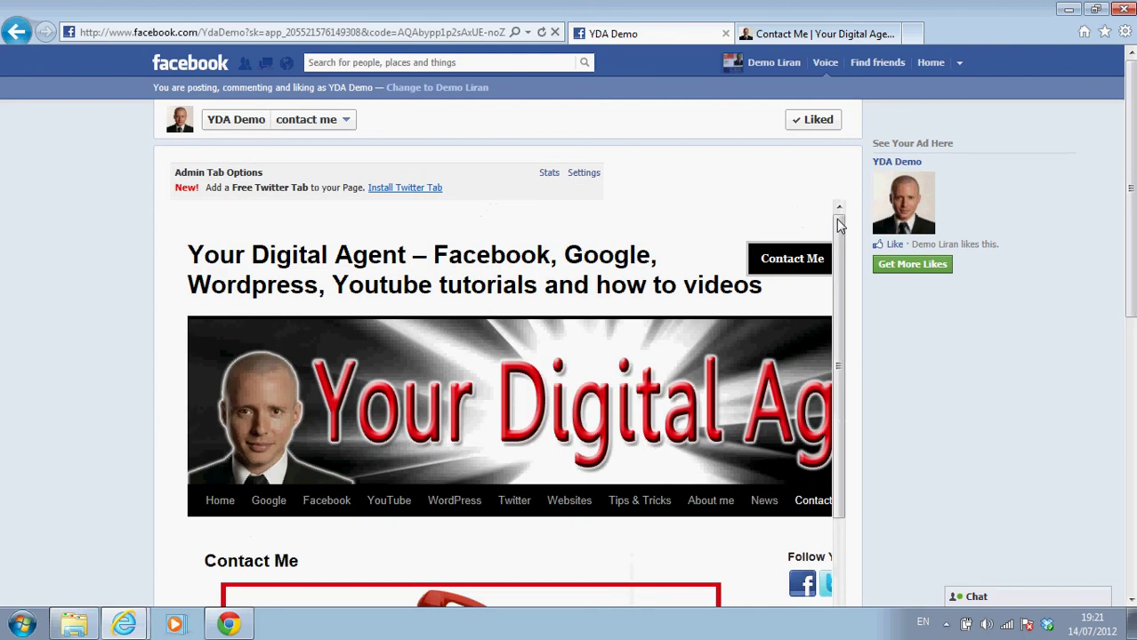
click(236, 121)
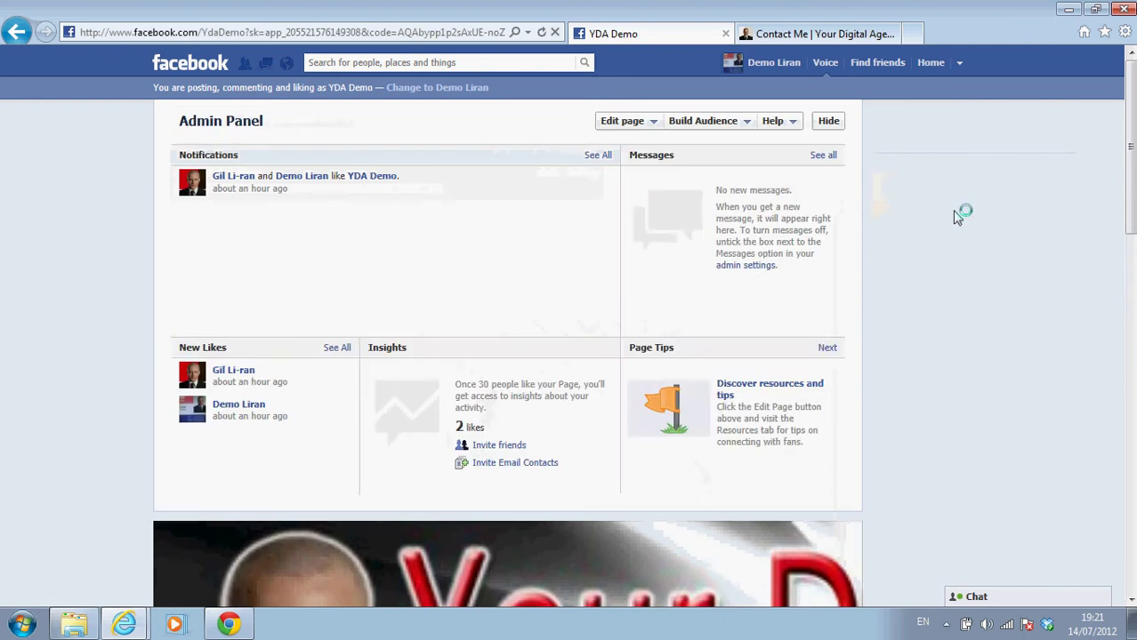
scroll(1134, 142, down, 5)
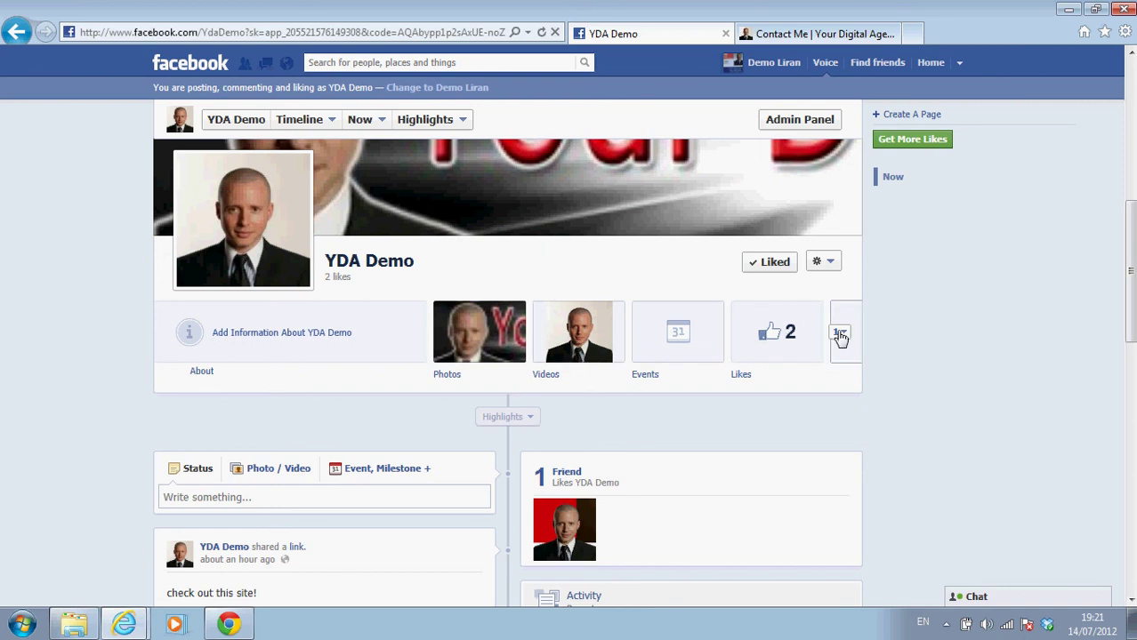
Swap the contact me tile with Events so it sits in the top row, then collapse the tiles
click(840, 335)
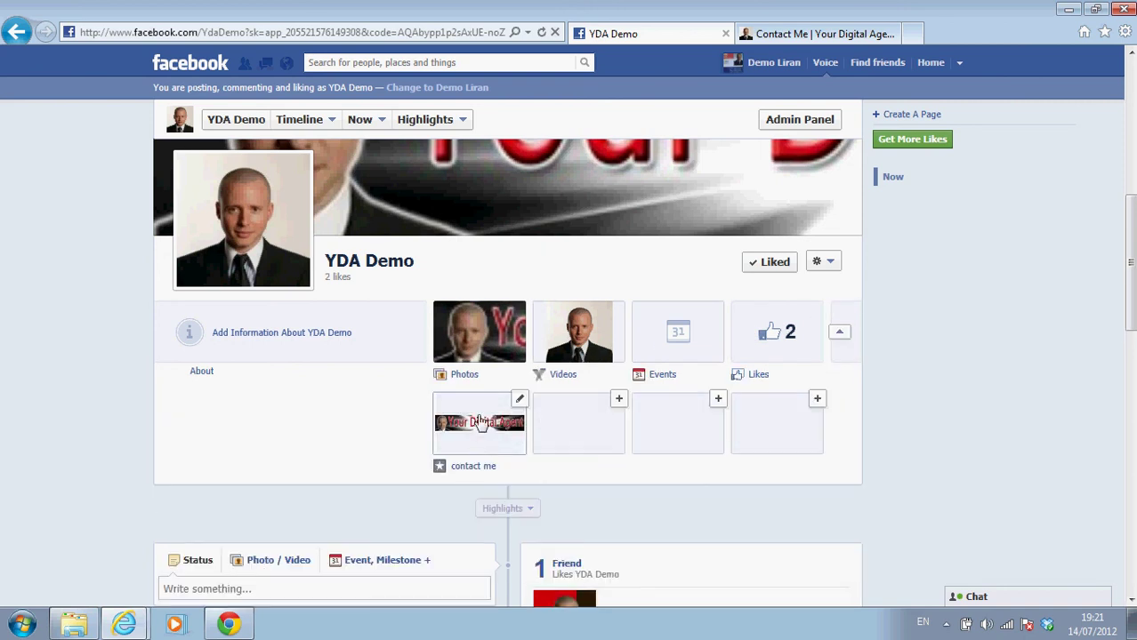
click(520, 401)
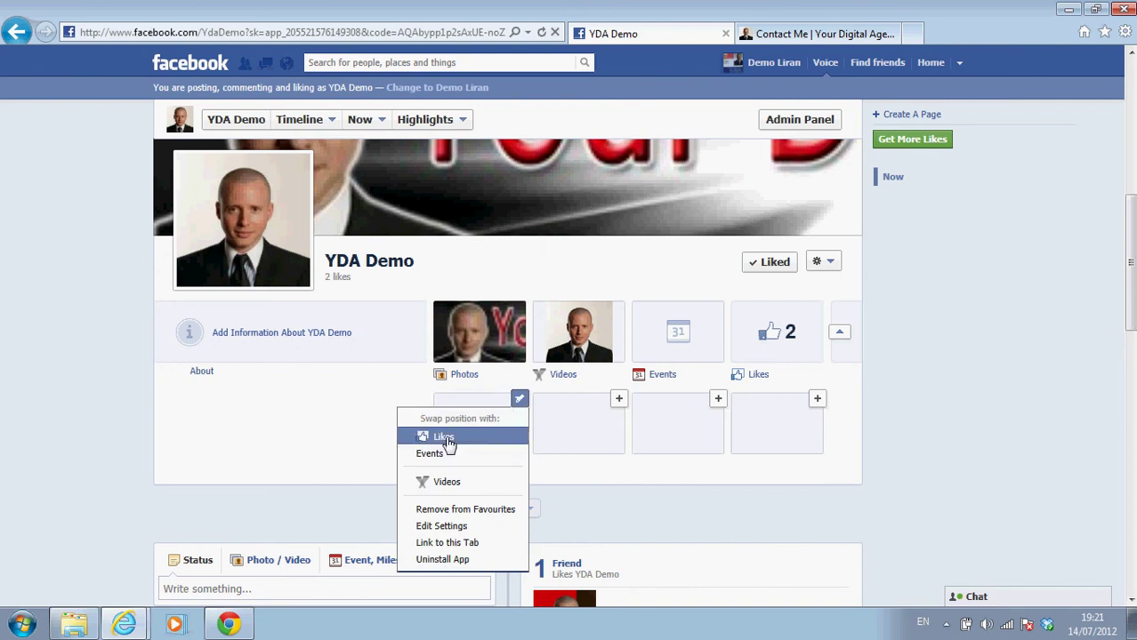
click(431, 453)
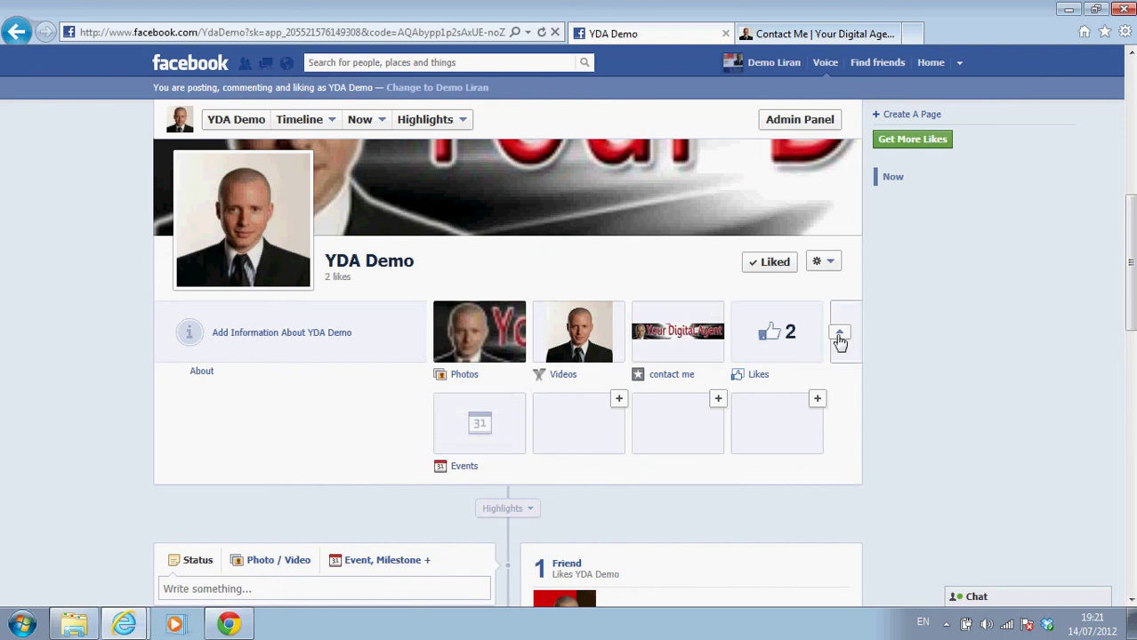
click(839, 337)
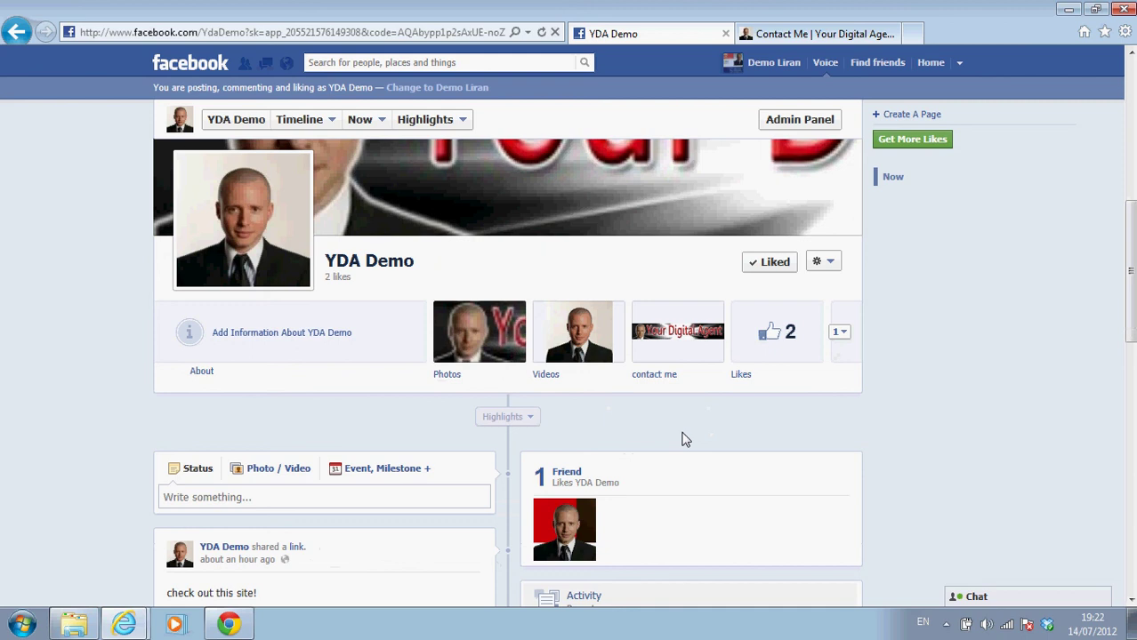
Open the contact me tab and scroll through the embedded Name, Email, Website and Comment form
click(676, 340)
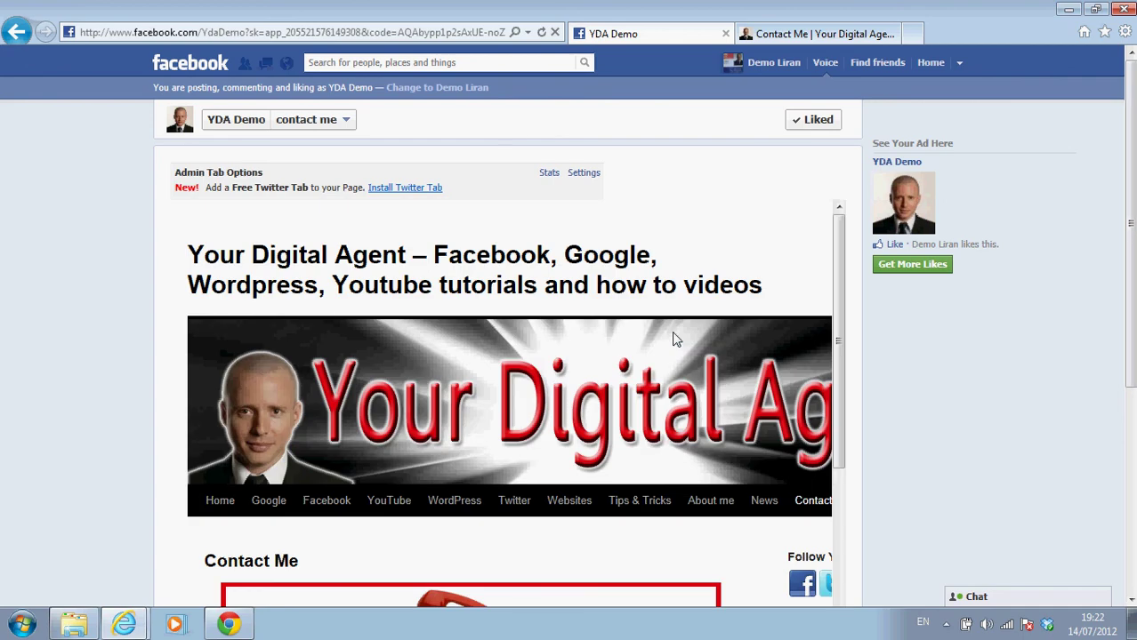
scroll(903, 286, down, 3)
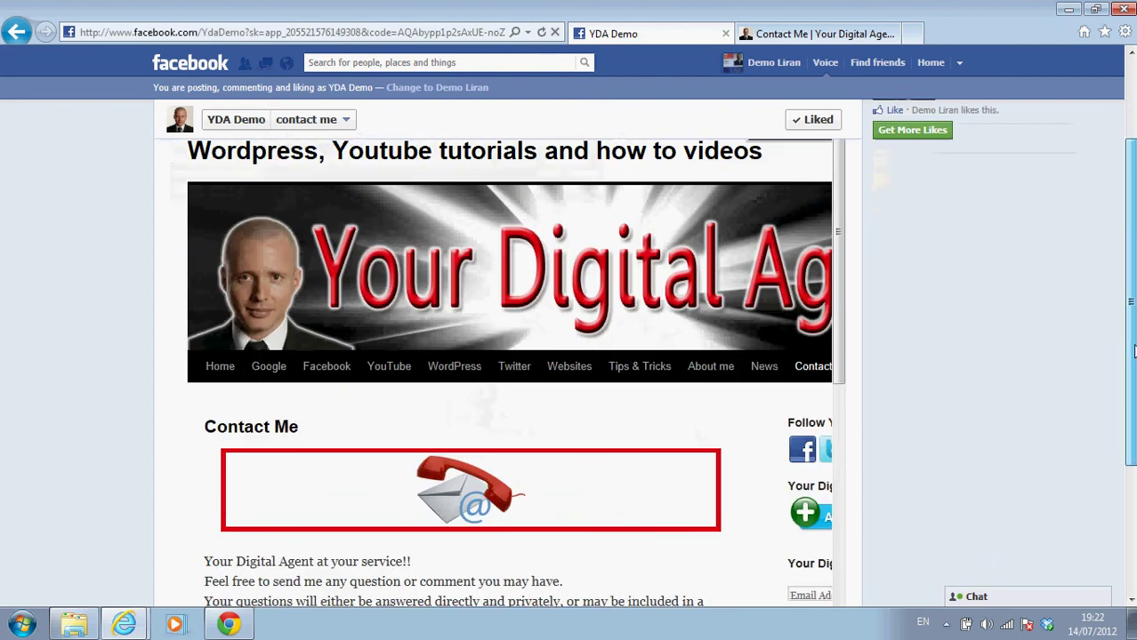
drag(1132, 305, 1132, 264)
scroll(1067, 320, down, 5)
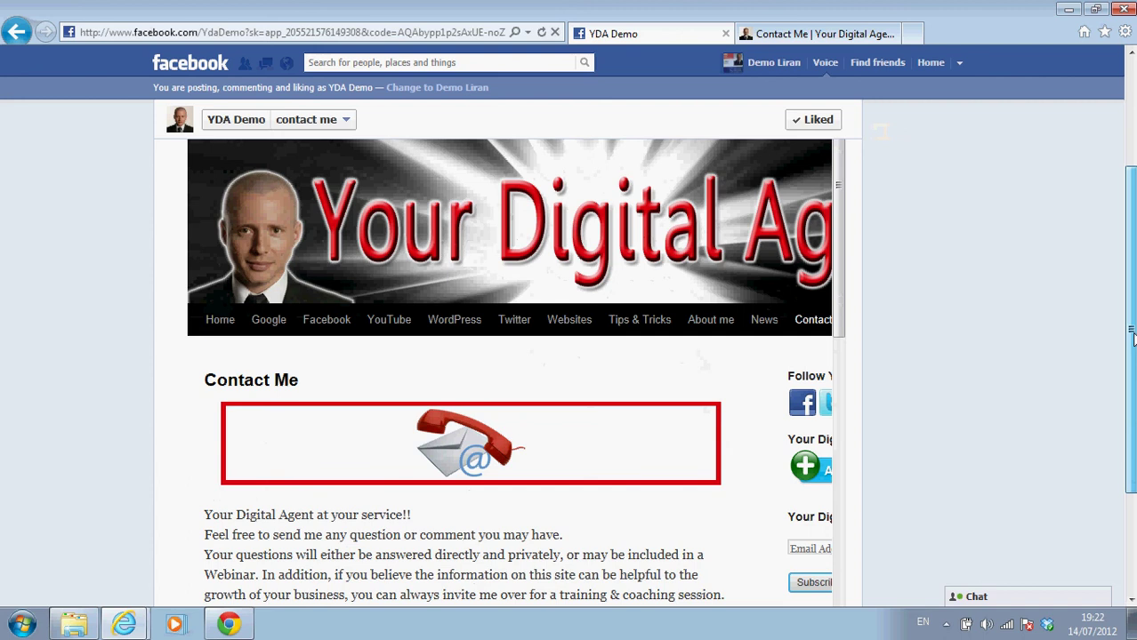
scroll(836, 204, down, 1)
scroll(837, 179, up, 1)
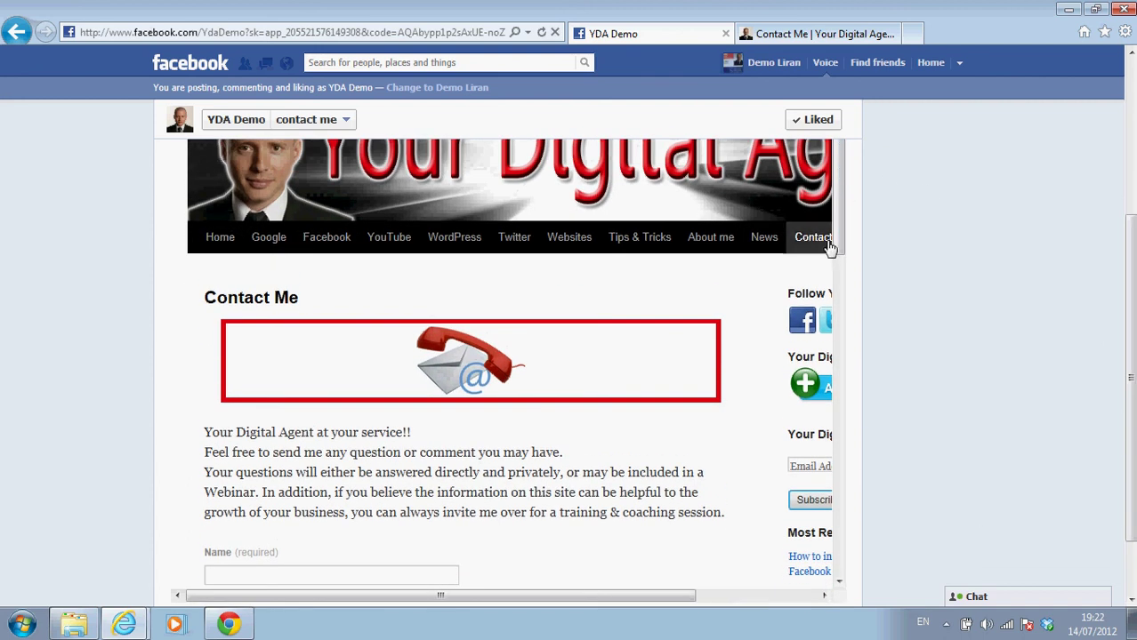
drag(836, 241, 852, 370)
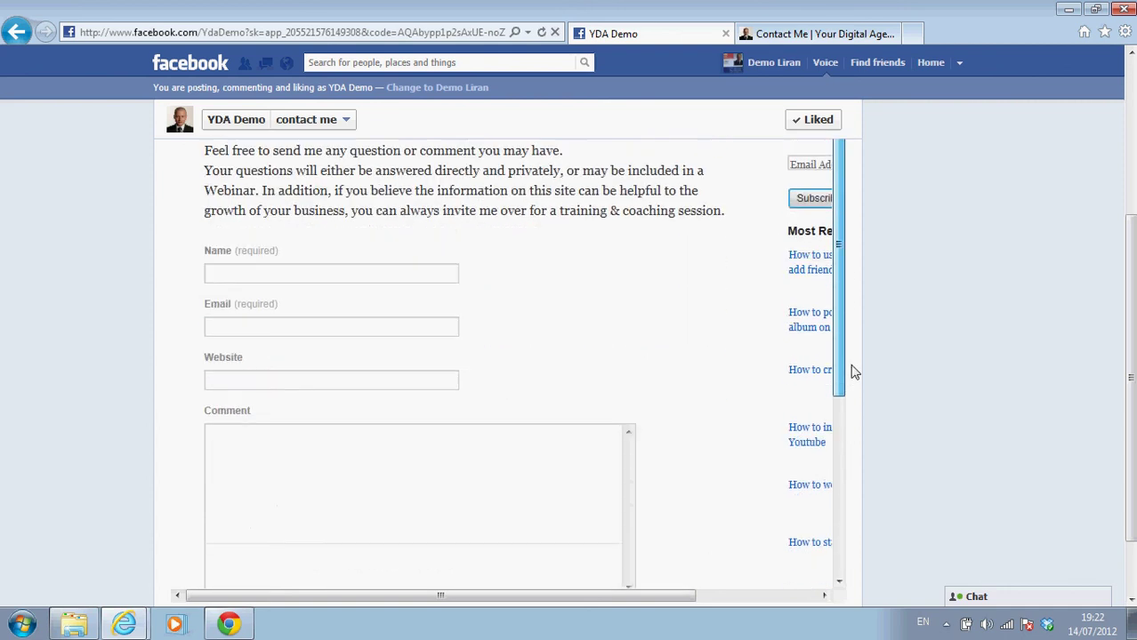